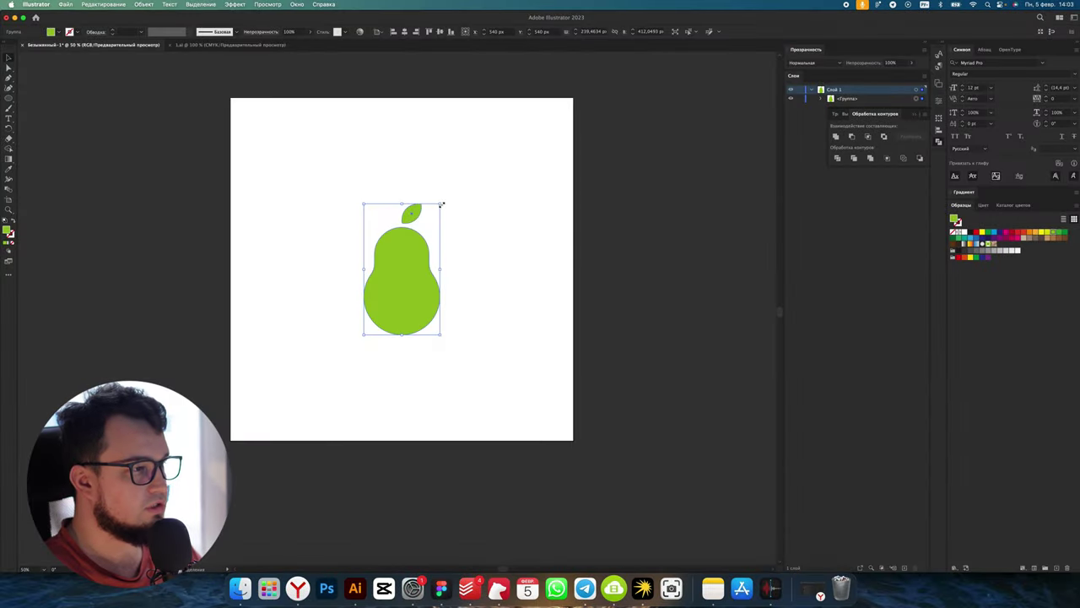
# - Scale the grouped green pear up from its centre on the square artboard
pyautogui.moveTo(440, 204)
pyautogui.mouseDown()
pyautogui.moveTo(448, 191)
pyautogui.moveTo(442, 200)
pyautogui.mouseUp()
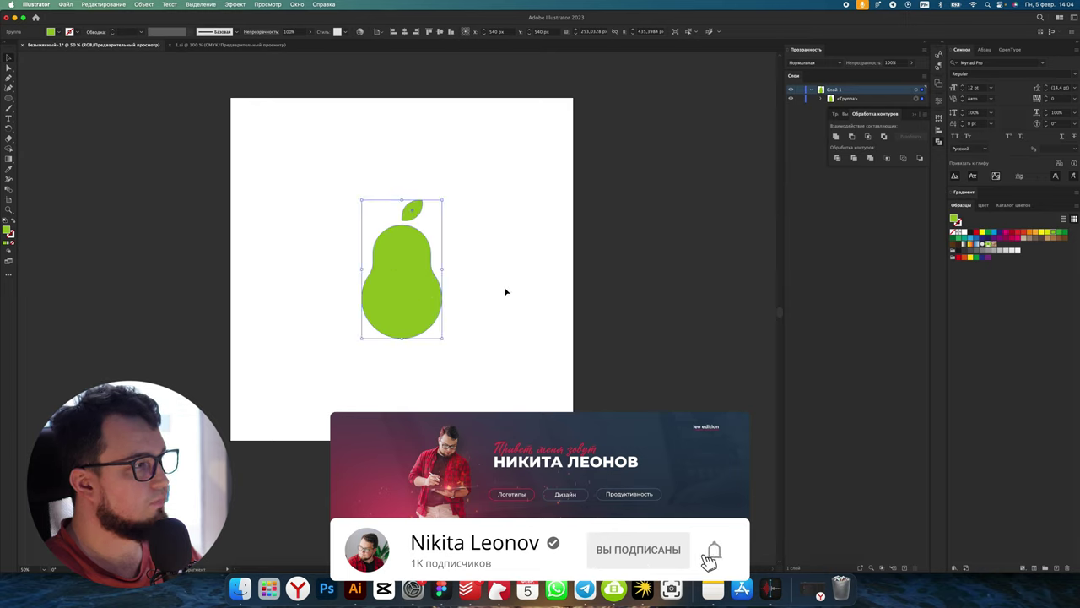
# - Add a second artboard beside the one holding the pear logo
pyautogui.click(535, 306)
pyautogui.hotkey('shift', 'o')
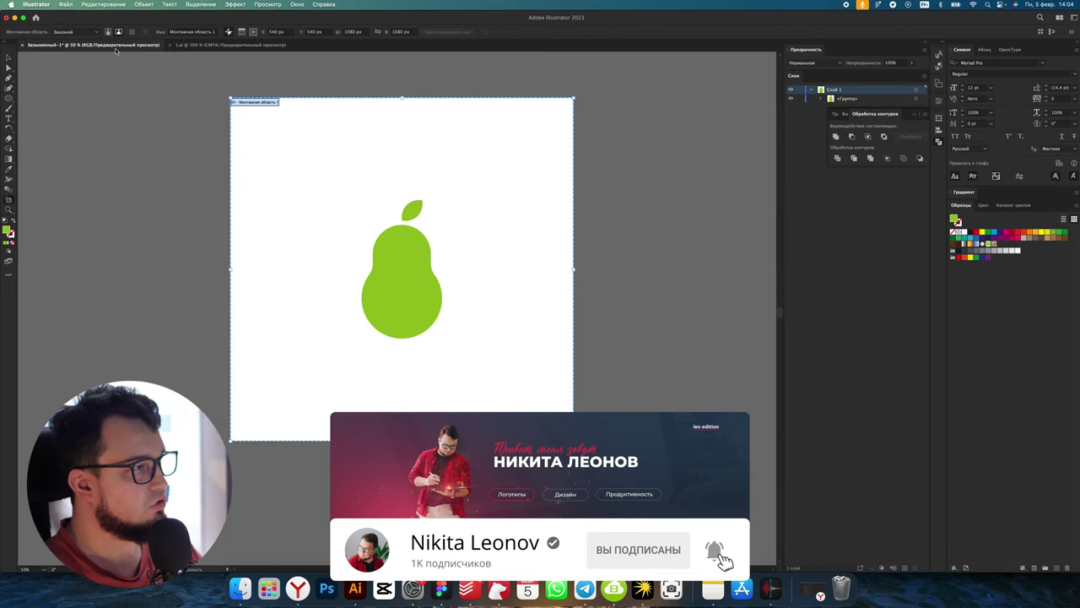
pyautogui.click(130, 32)
pyautogui.press('v')
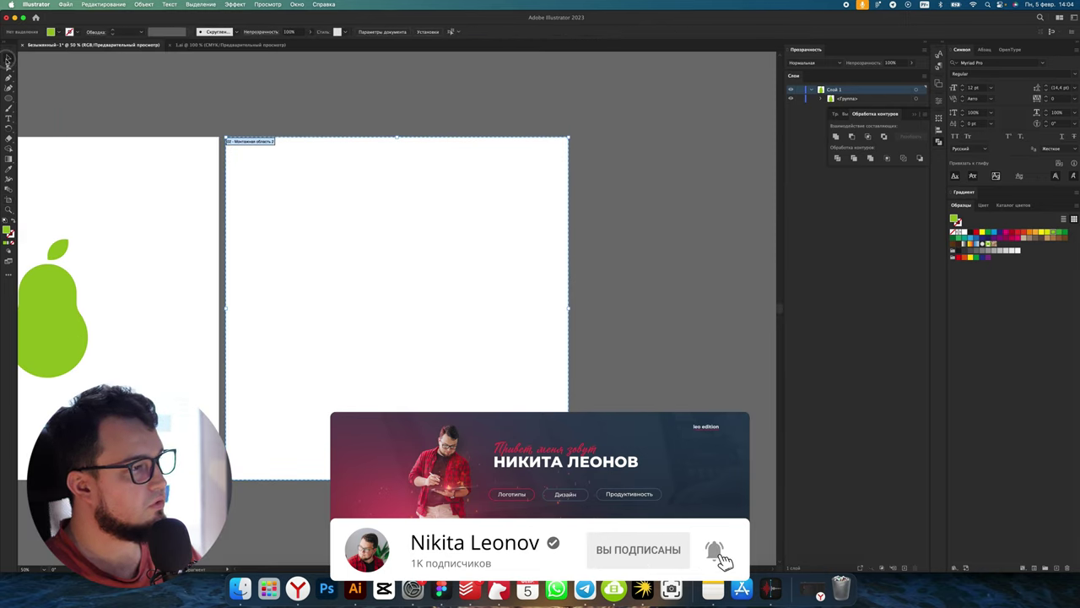
pyautogui.hotkey('ctrl', 'alt', '0')
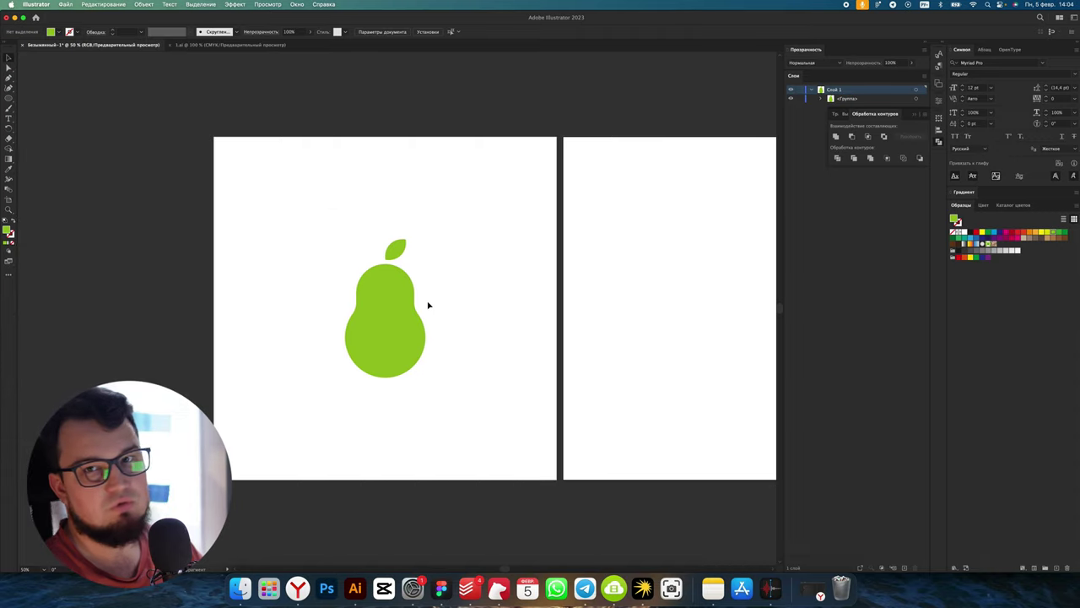
# - Zoom in and pan right until the new empty artboard is in view
pyautogui.hotkey('ctrl', '1')
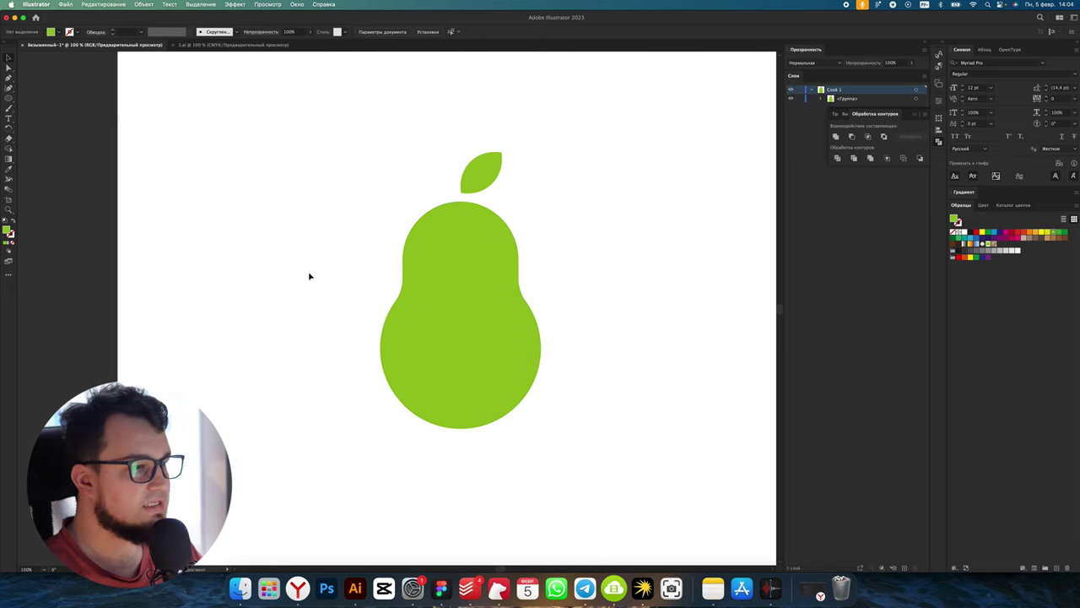
pyautogui.hscroll(5, 515, 286)
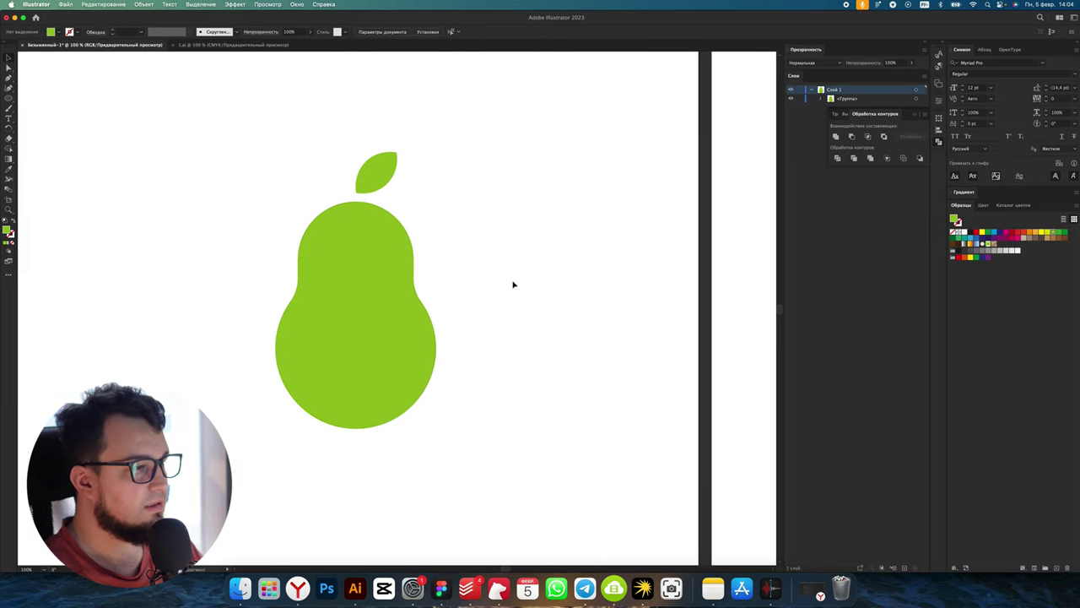
pyautogui.click(371, 291)
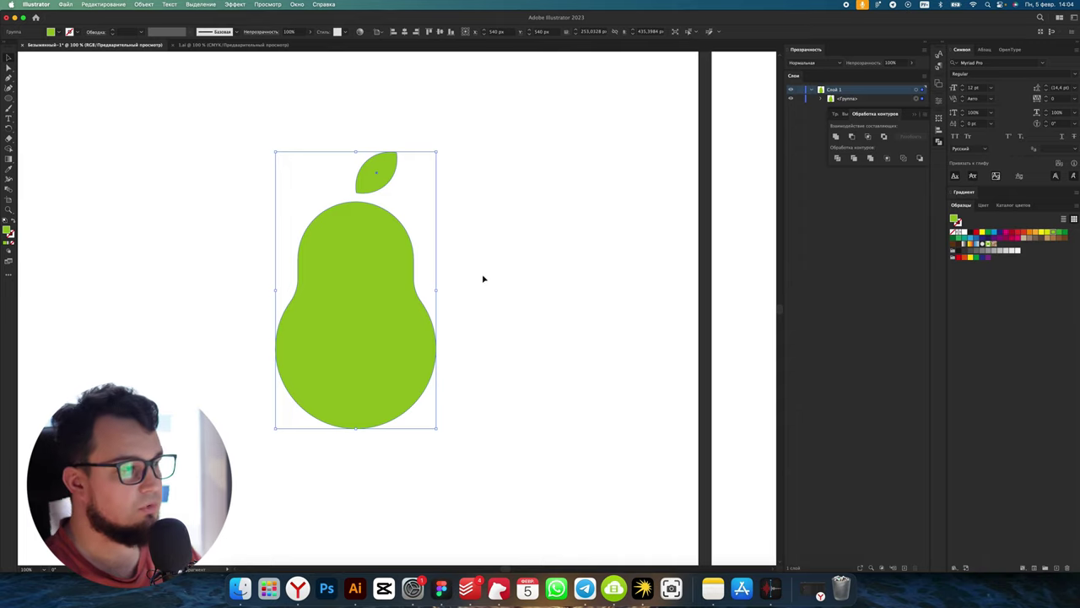
pyautogui.keyDown('alt'); pyautogui.scroll(-1, 340, 269); pyautogui.keyUp('alt')
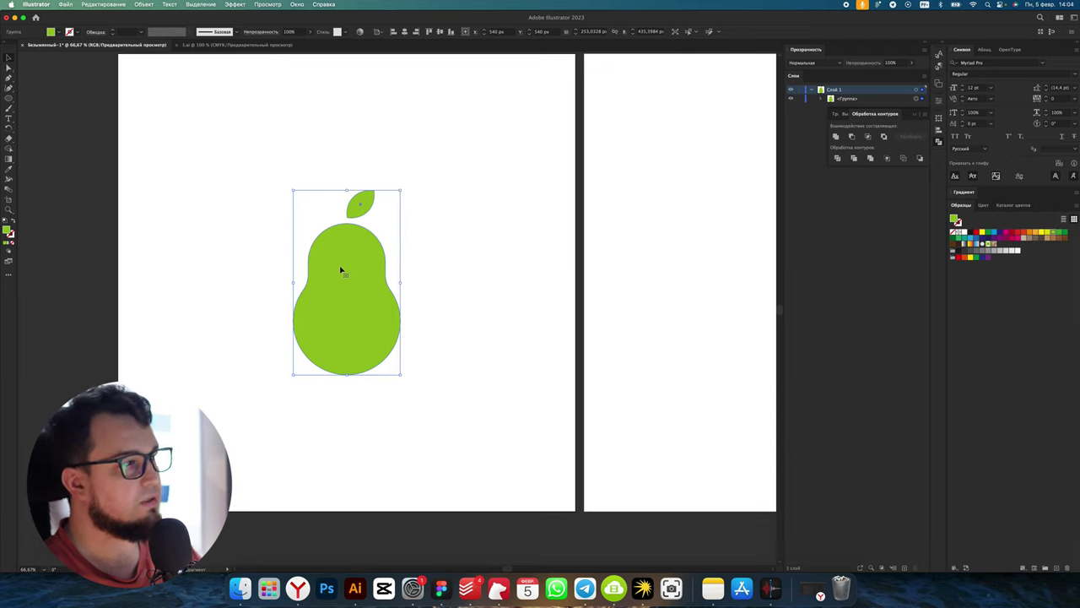
pyautogui.hscroll(2, 340, 269)
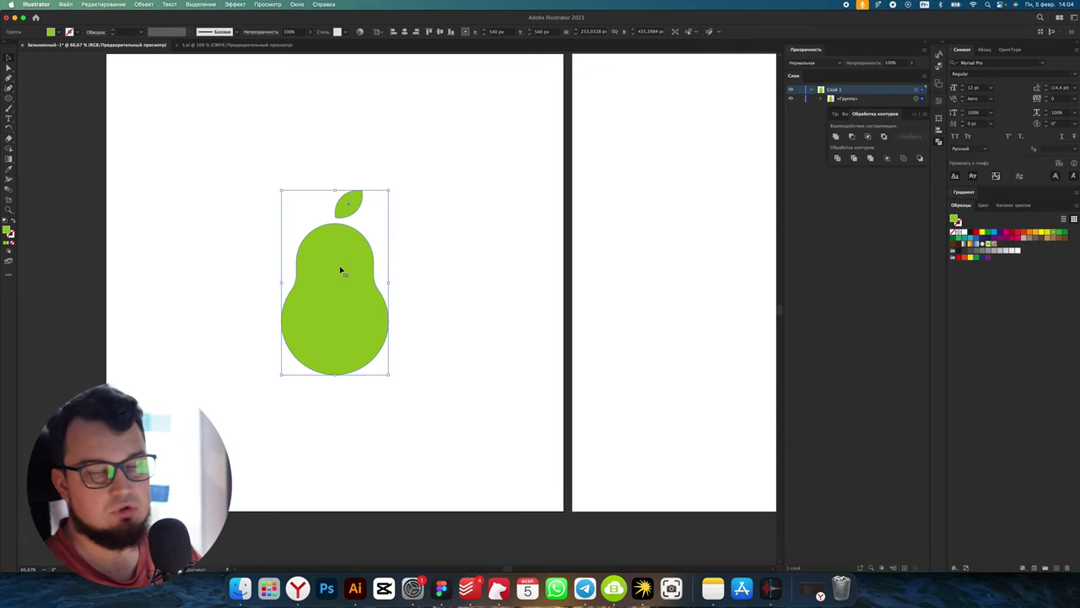
pyautogui.hscroll(5, 340, 270)
pyautogui.hscroll(10, 340, 270)
pyautogui.hscroll(10, 337, 268)
# - Draw a green circle near the centre of artboard 2 and nudge it slightly lower
pyautogui.click(367, 244)
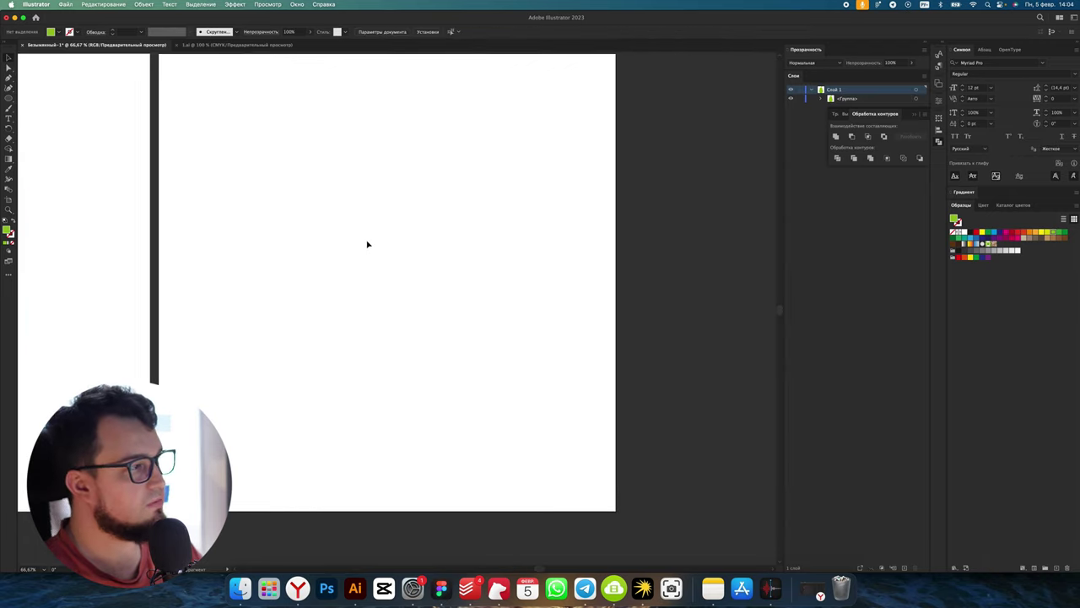
pyautogui.scroll(1, 368, 246)
pyautogui.hscroll(-2, 368, 246)
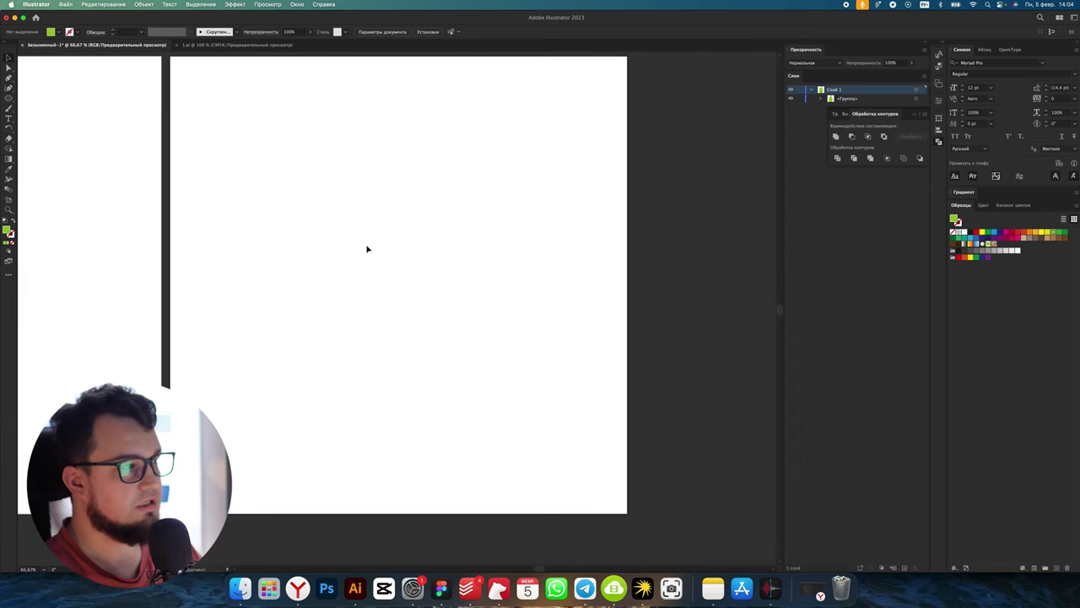
pyautogui.hscroll(-8, 369, 245)
pyautogui.moveTo(10, 98); pyautogui.dragTo(74, 105)
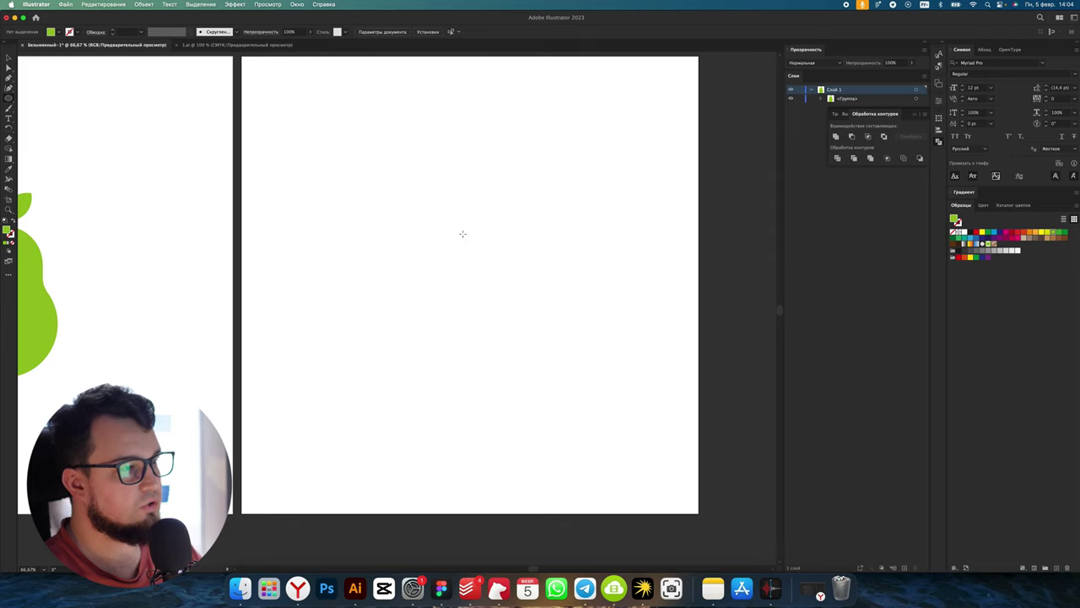
pyautogui.moveTo(413, 210); pyautogui.dragTo(529, 305)
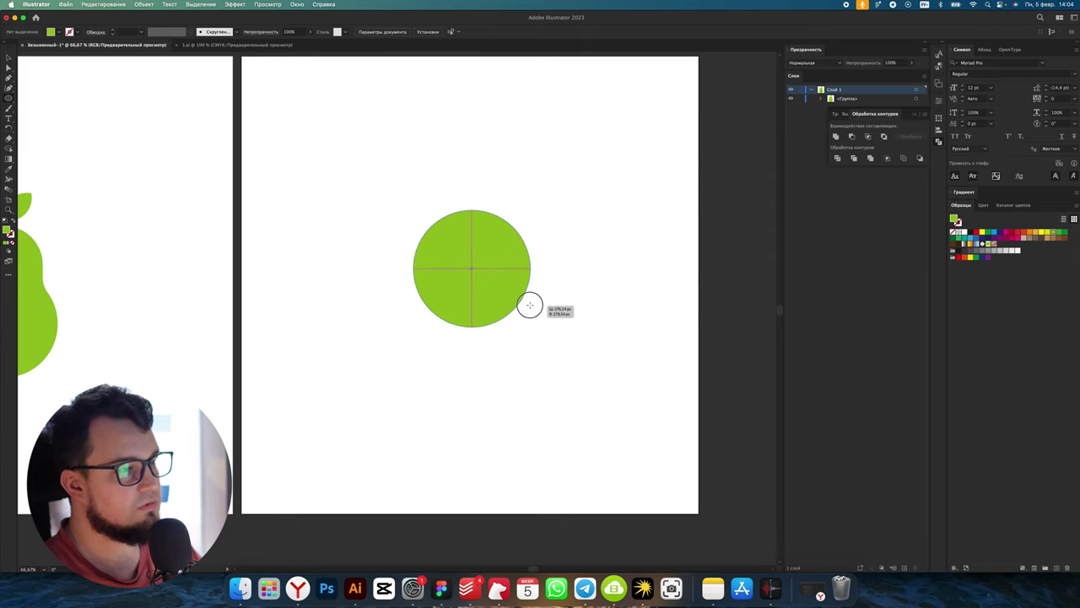
pyautogui.moveTo(529, 305); pyautogui.dragTo(515, 310)
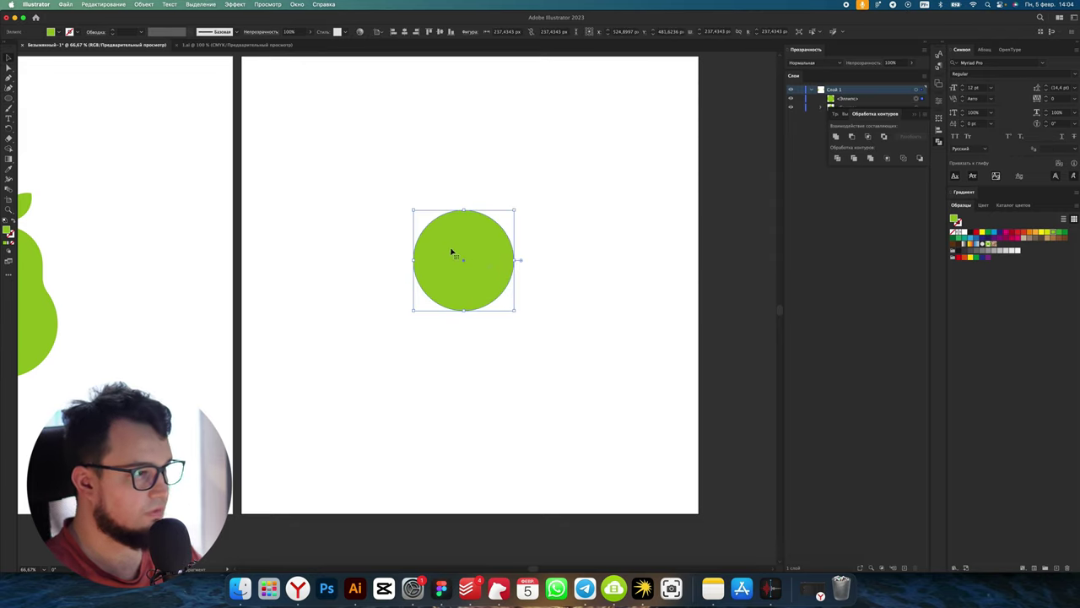
pyautogui.moveTo(451, 251); pyautogui.dragTo(452, 282)
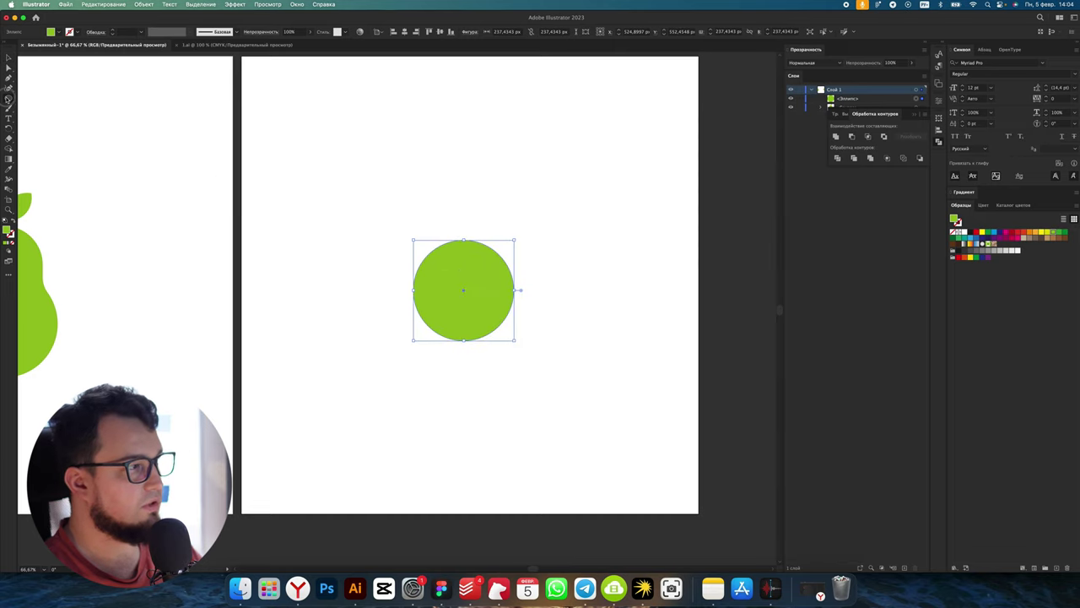
pyautogui.click(9, 98)
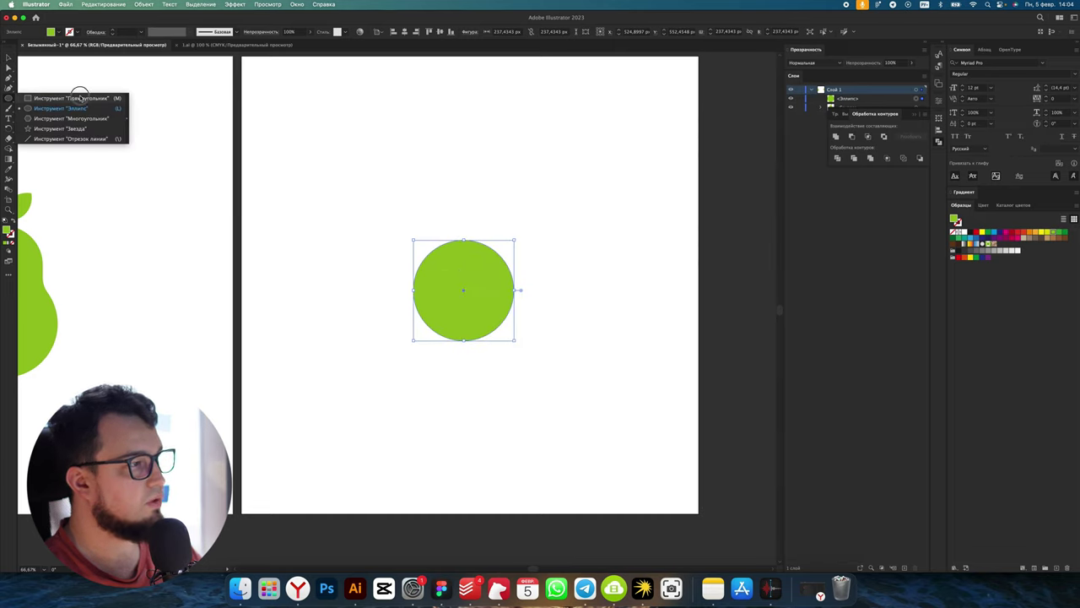
pyautogui.click(78, 97)
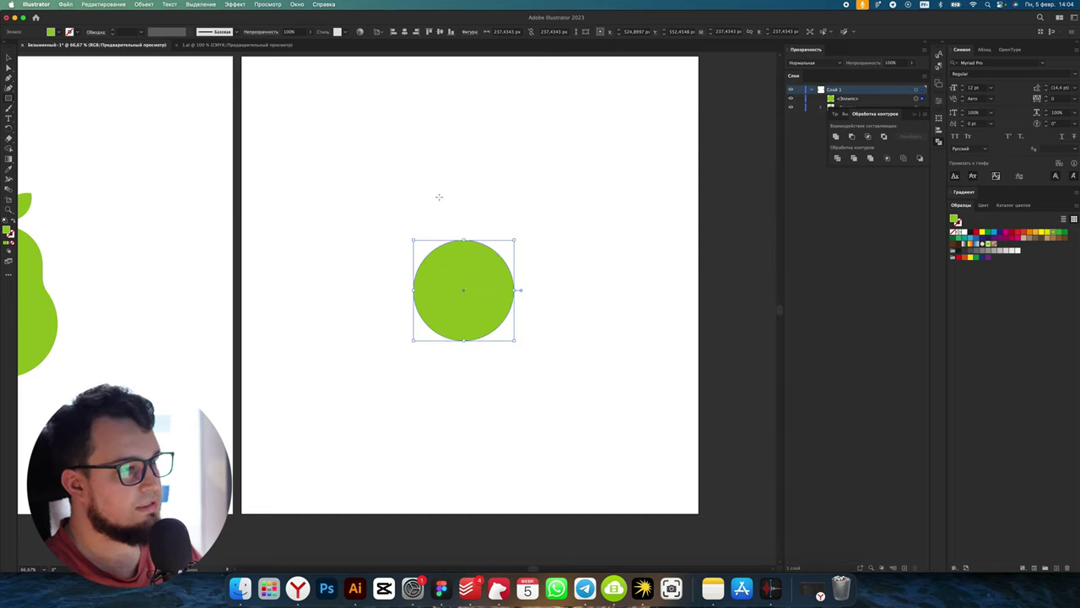
# - Draw a green rectangle overlapping the top of the circle
pyautogui.moveTo(435, 195); pyautogui.dragTo(491, 256)
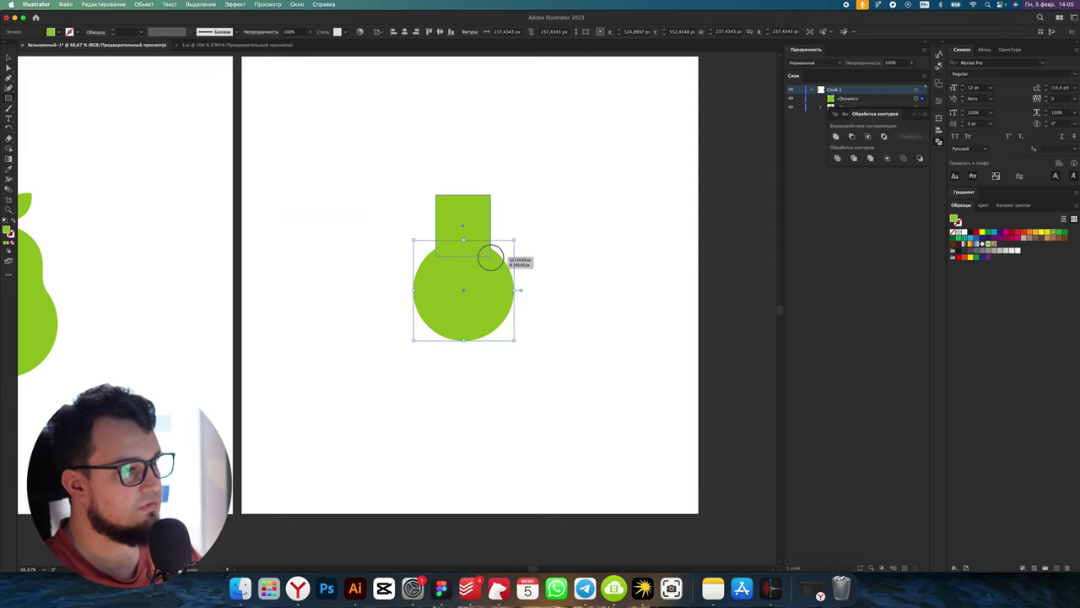
pyautogui.moveTo(490, 256); pyautogui.dragTo(499, 270)
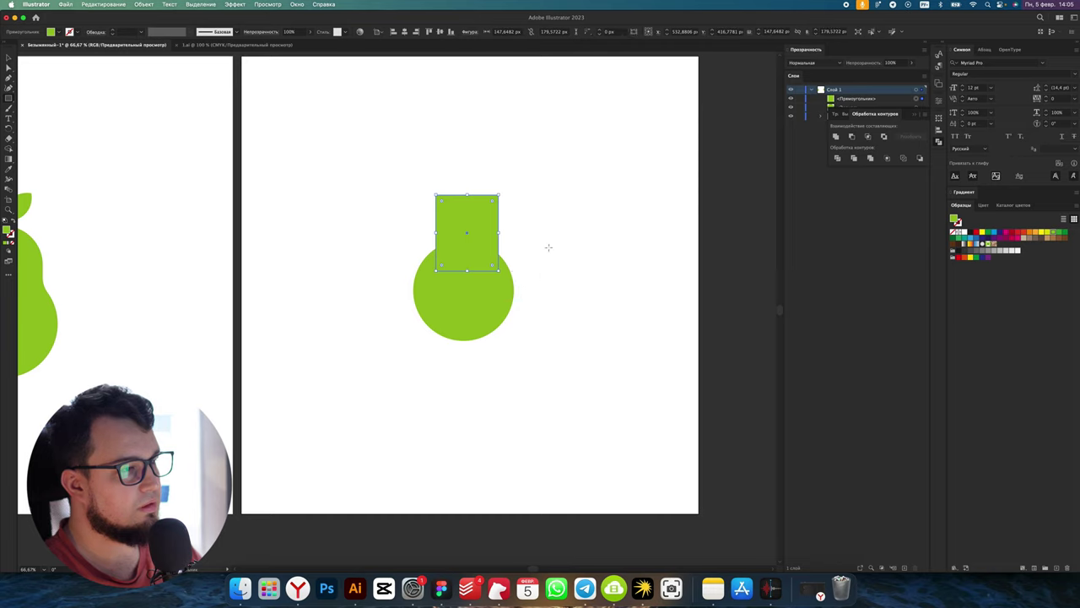
pyautogui.scroll(2, 477, 239)
pyautogui.scroll(2, 479, 239)
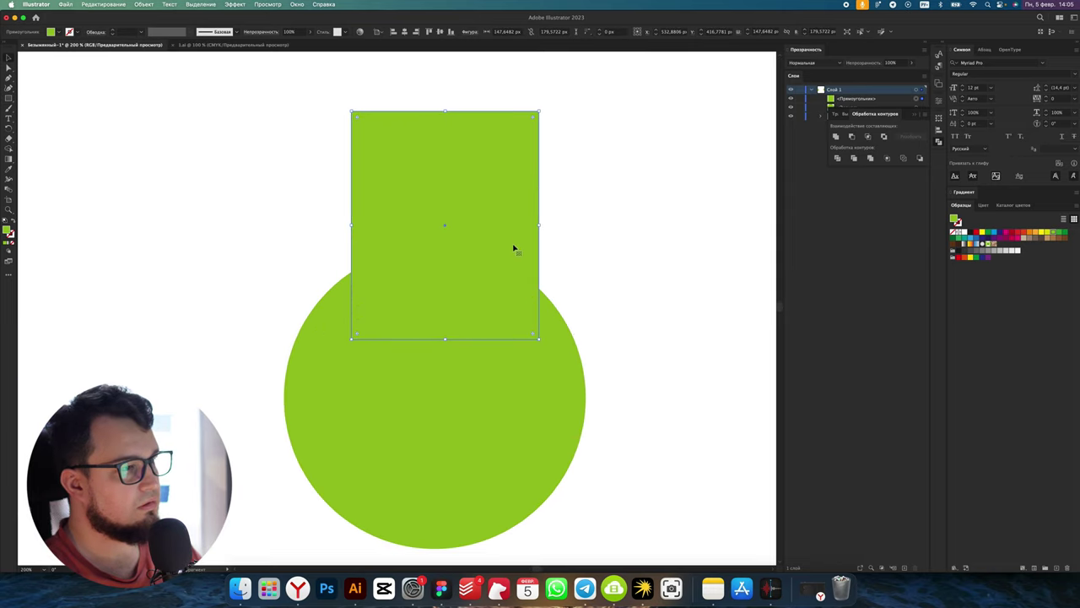
pyautogui.moveTo(513, 249); pyautogui.dragTo(501, 268)
# - Shrink the circle from its bottom edge and move the rectangle down onto it
pyautogui.scroll(-3, 457, 209)
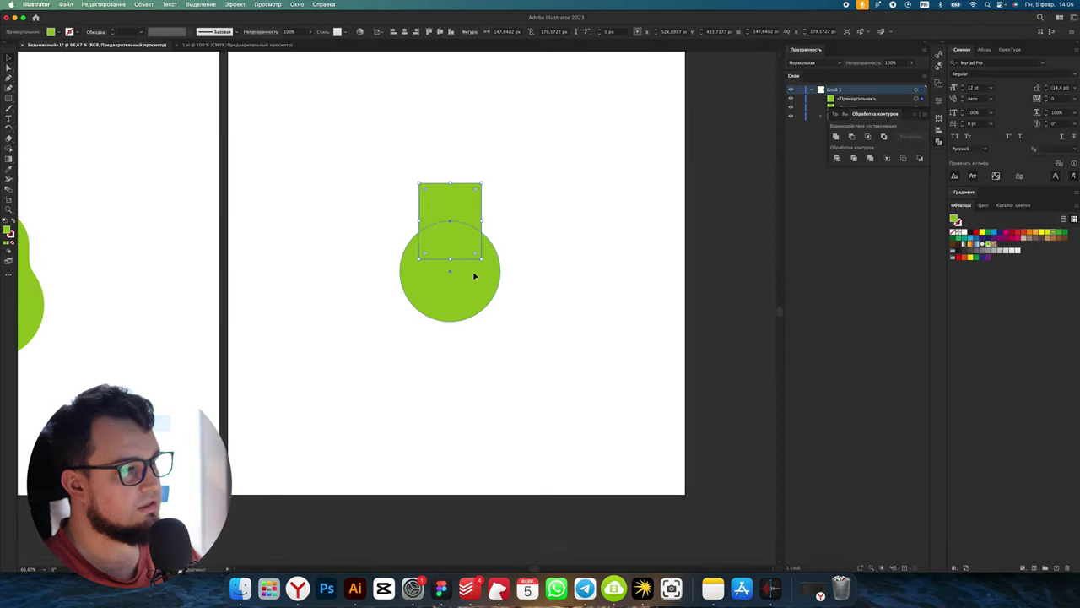
pyautogui.click(474, 276)
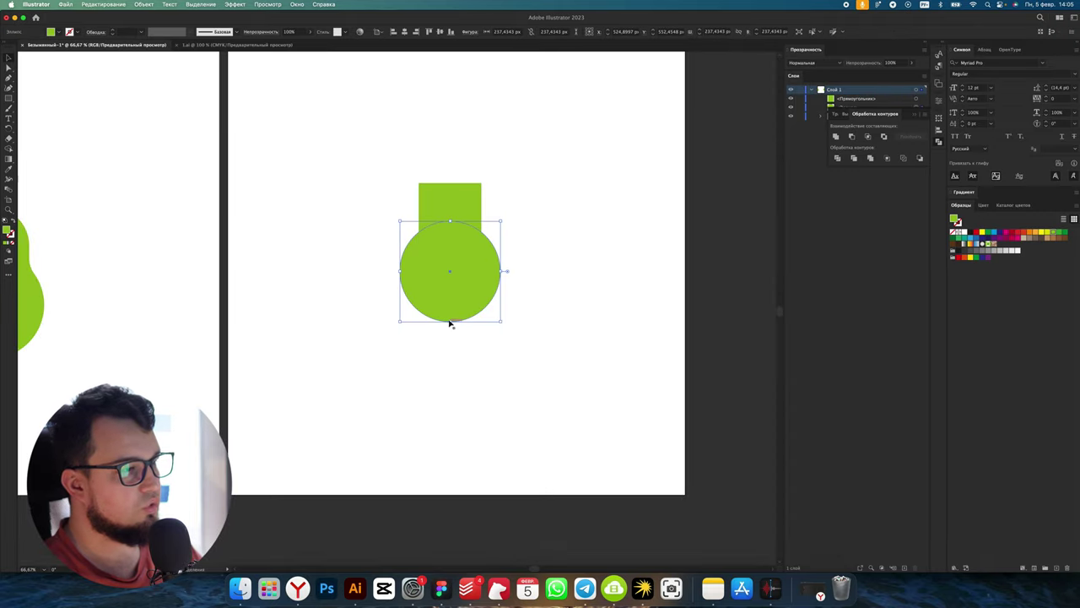
pyautogui.moveTo(451, 321); pyautogui.dragTo(441, 314)
pyautogui.scroll(1, 429, 205)
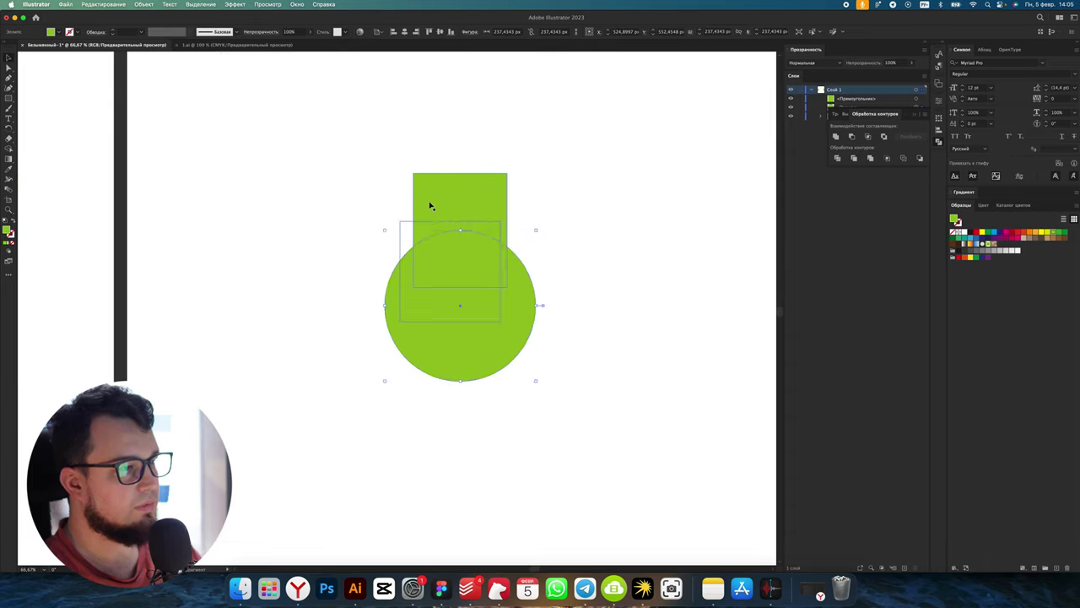
pyautogui.click(468, 211)
pyautogui.moveTo(465, 202); pyautogui.dragTo(466, 213)
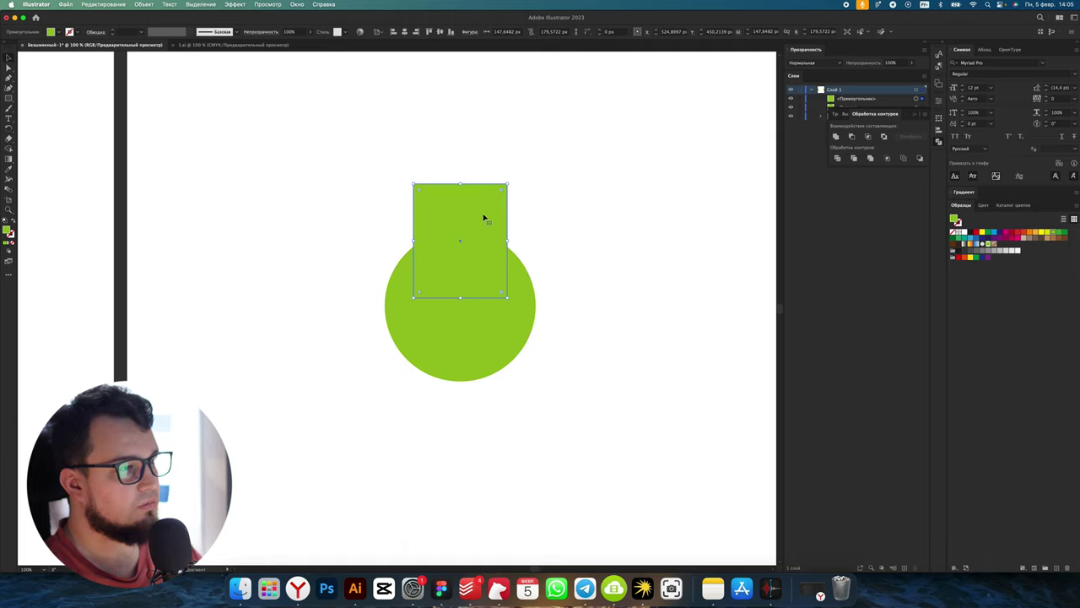
pyautogui.scroll(1, 468, 193)
pyautogui.scroll(2, 467, 193)
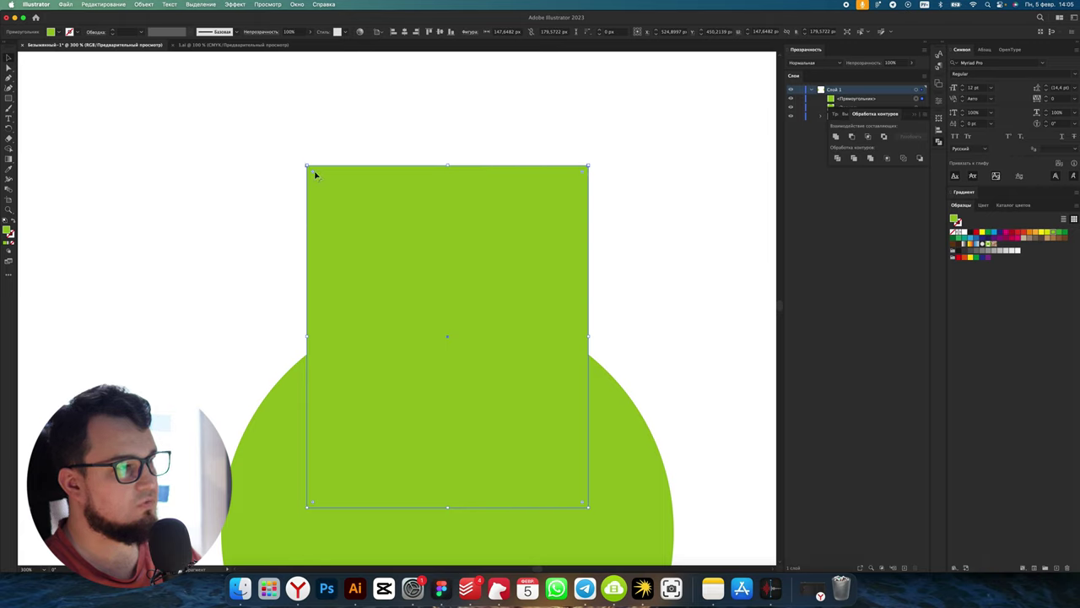
# - Round the rectangle's corners fully into a dome and make it a bit taller
pyautogui.moveTo(314, 173); pyautogui.dragTo(469, 324)
pyautogui.scroll(-1, 402, 193)
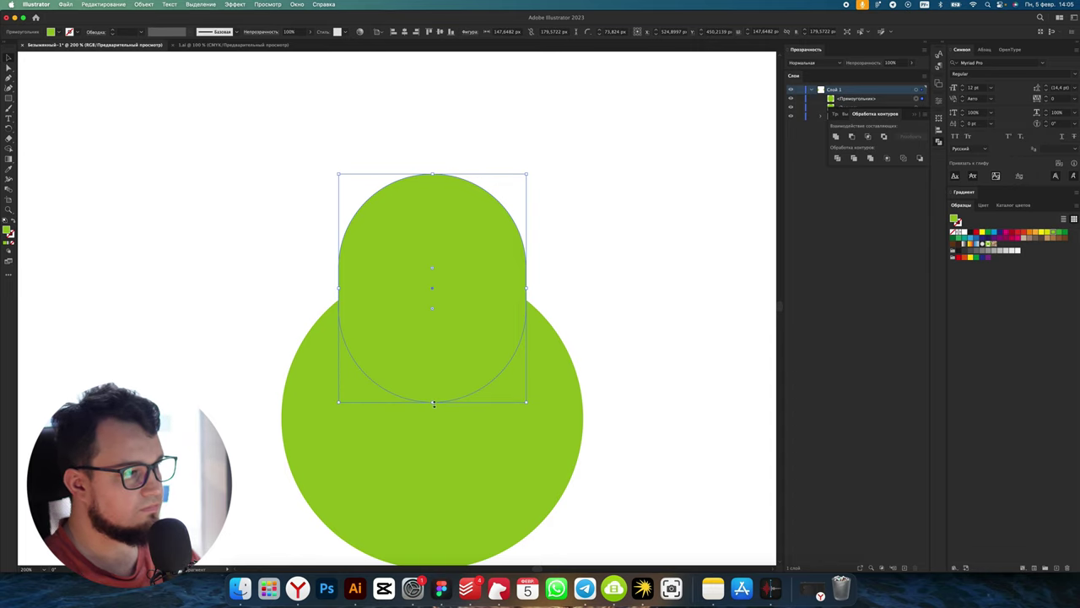
pyautogui.moveTo(434, 403); pyautogui.dragTo(431, 414)
pyautogui.scroll(-2, 426, 401)
pyautogui.scroll(-2, 419, 391)
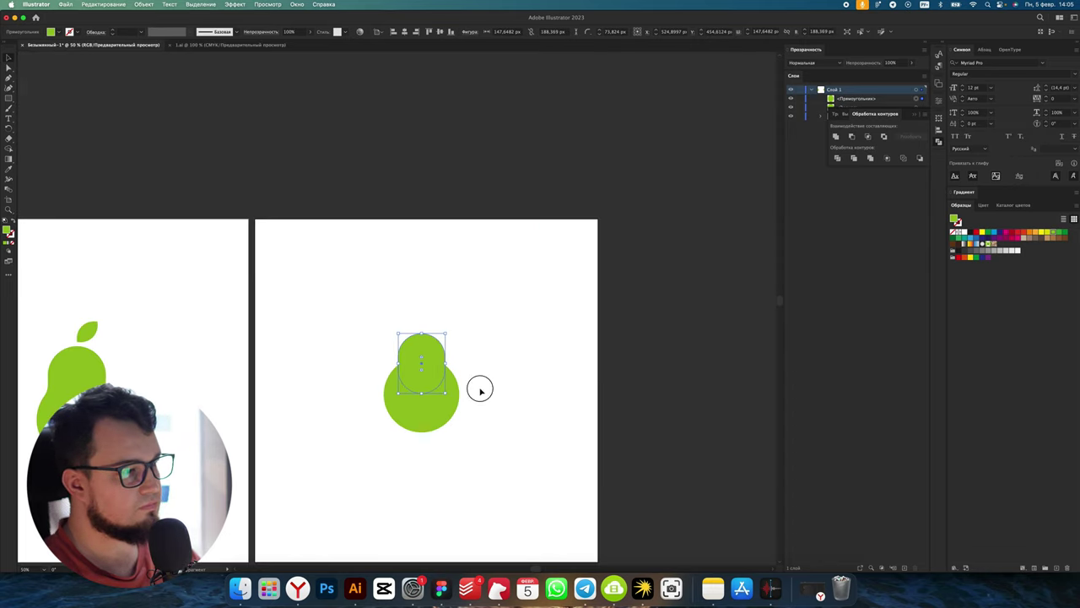
# - Shrink the large green circle slightly from its bottom edge
pyautogui.click(480, 390)
pyautogui.scroll(1, 410, 422)
pyautogui.click(426, 434)
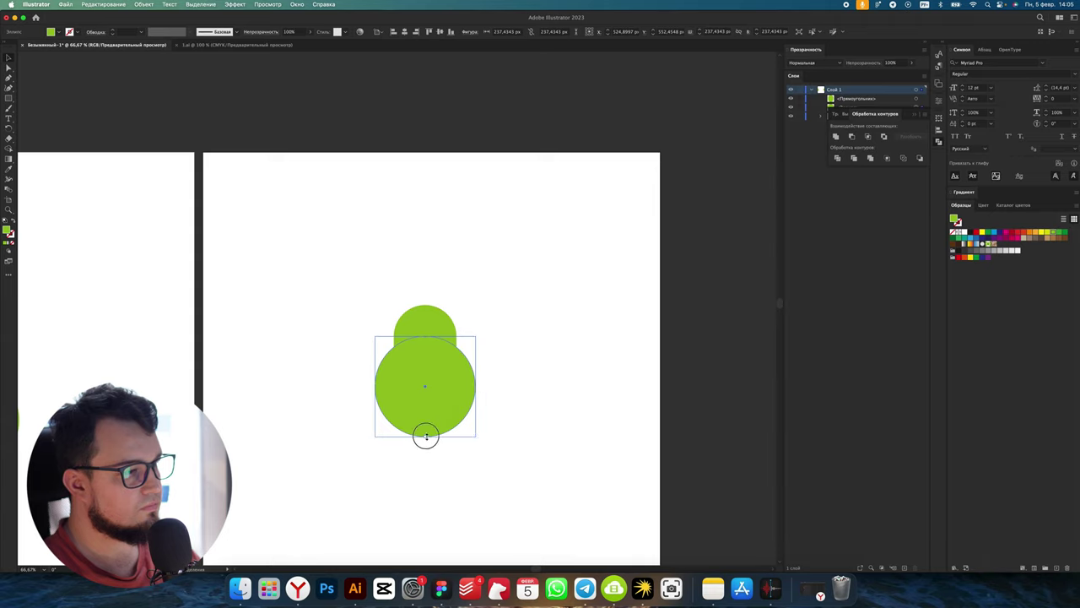
pyautogui.moveTo(425, 435); pyautogui.dragTo(425, 424)
# - Stretch the dome shape taller and nudge it up, forming a roughly 148 × 198 px top
pyautogui.click(506, 381)
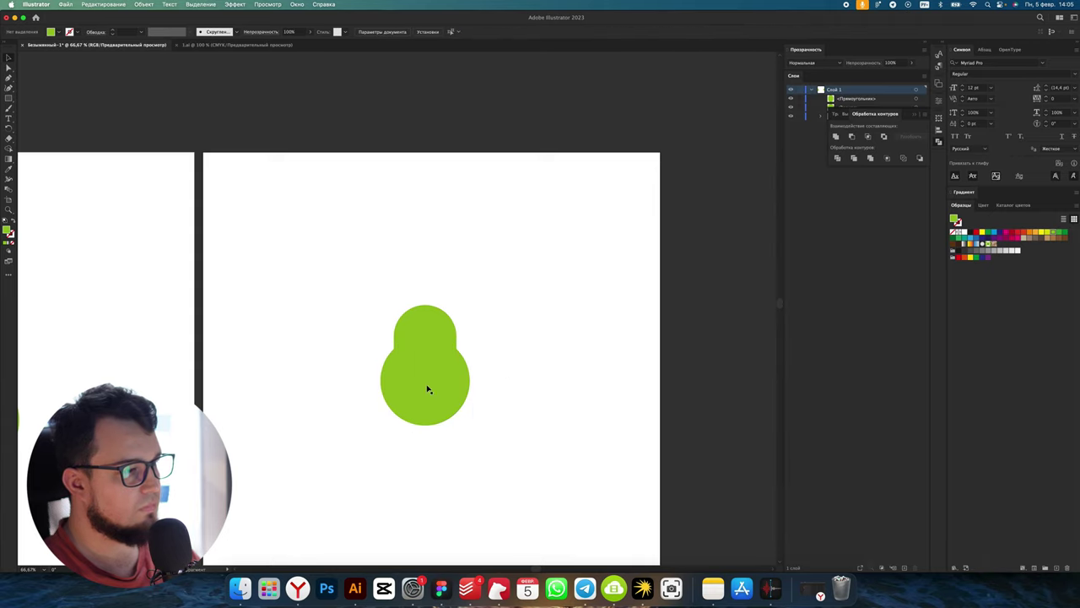
pyautogui.scroll(1, 427, 389)
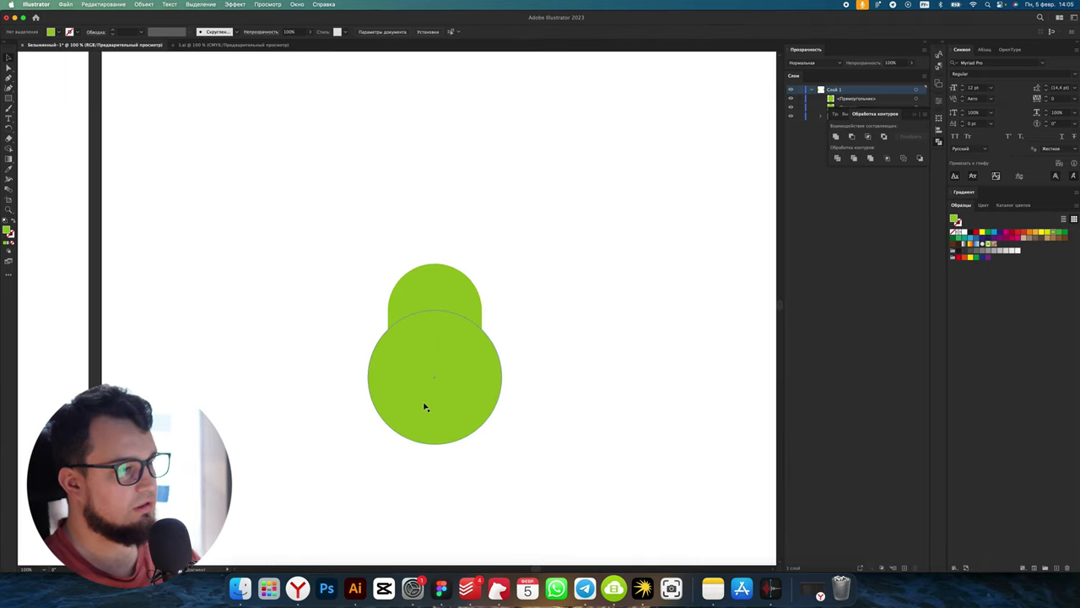
pyautogui.click(440, 279)
pyautogui.moveTo(435, 380); pyautogui.dragTo(435, 390)
pyautogui.moveTo(434, 321); pyautogui.dragTo(434, 312)
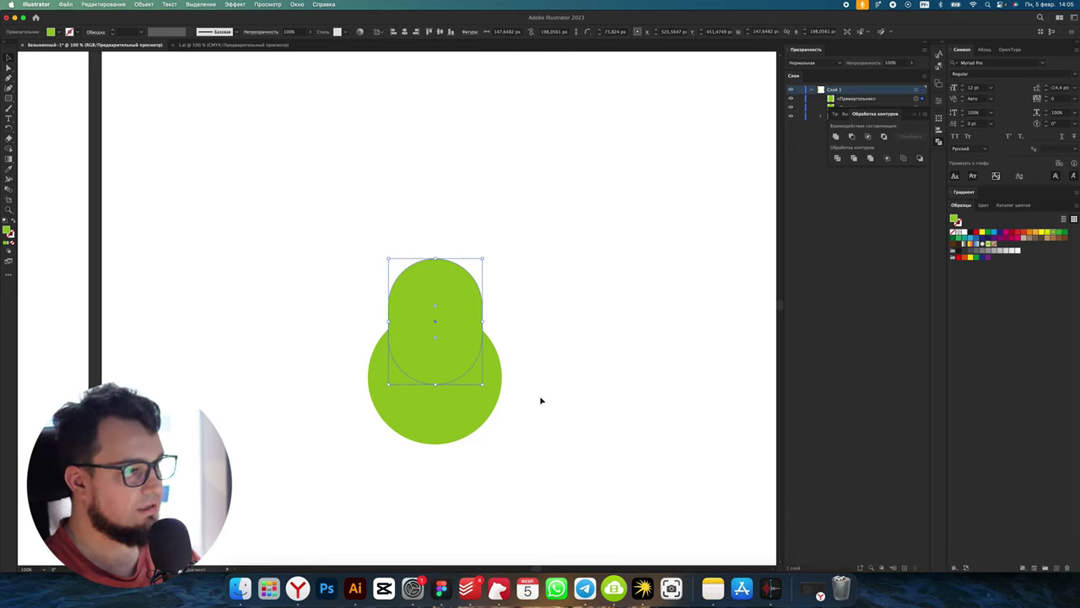
pyautogui.press('super+a')
pyautogui.click(476, 138)
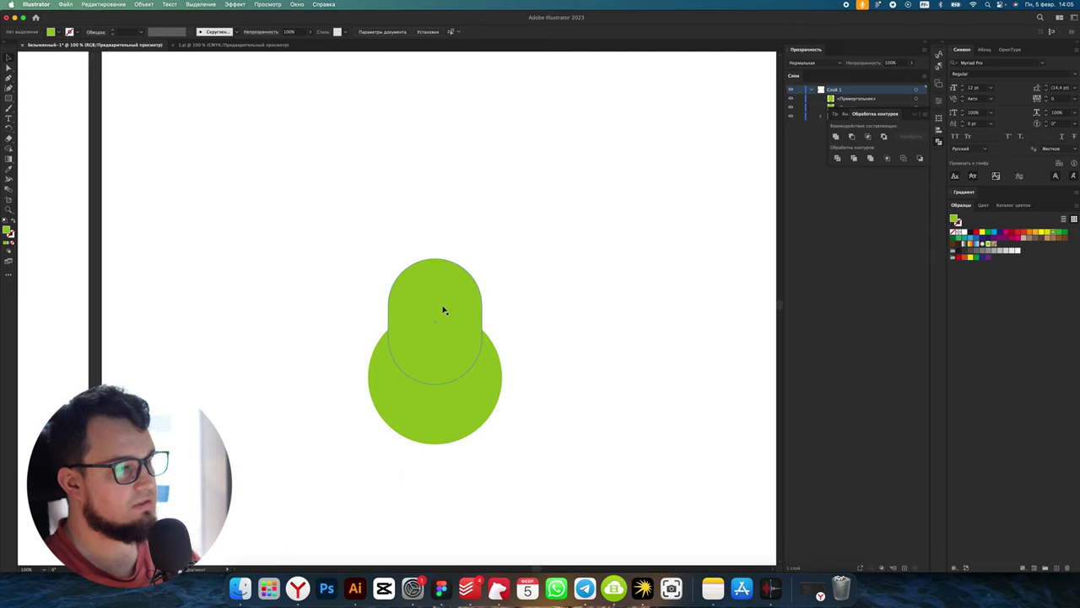
# - Unite the dome and circle with Pathfinder into one green pear-shaped path
pyautogui.moveTo(541, 401); pyautogui.dragTo(197, 208)
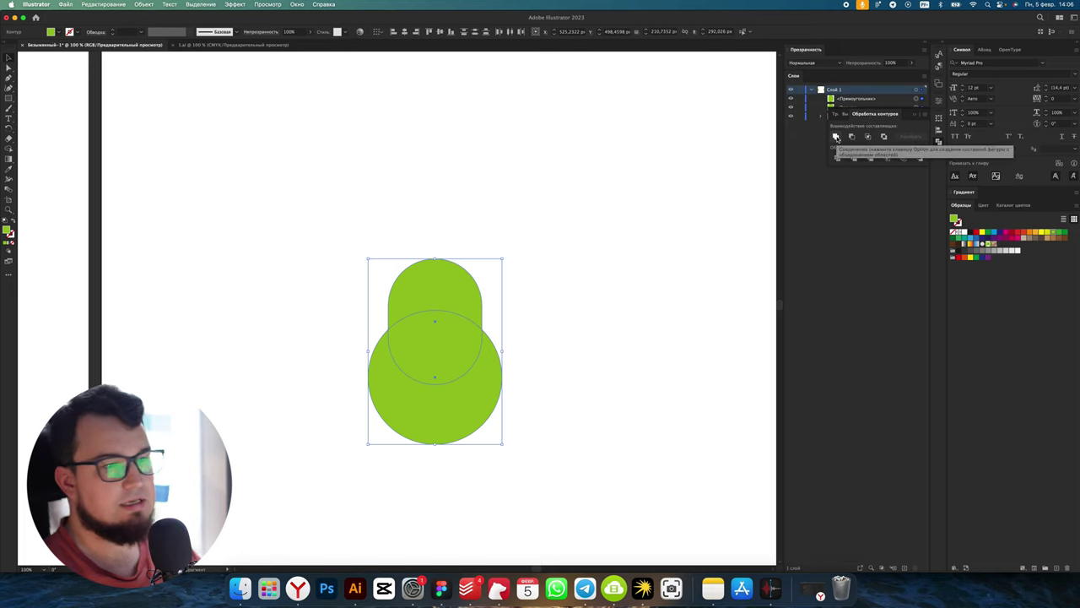
pyautogui.click(836, 137)
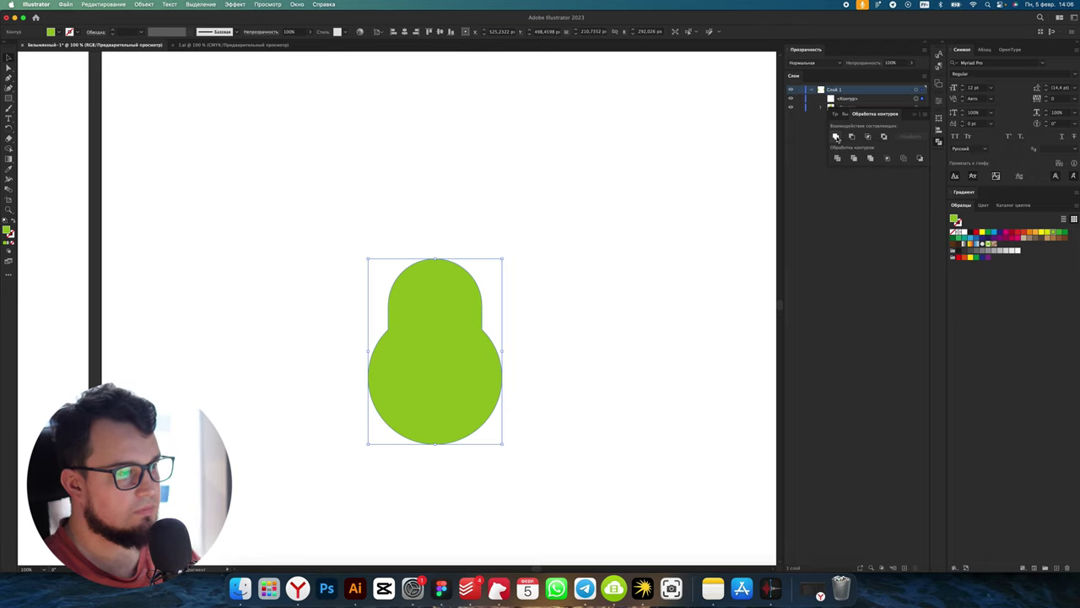
pyautogui.scroll(2, 467, 336)
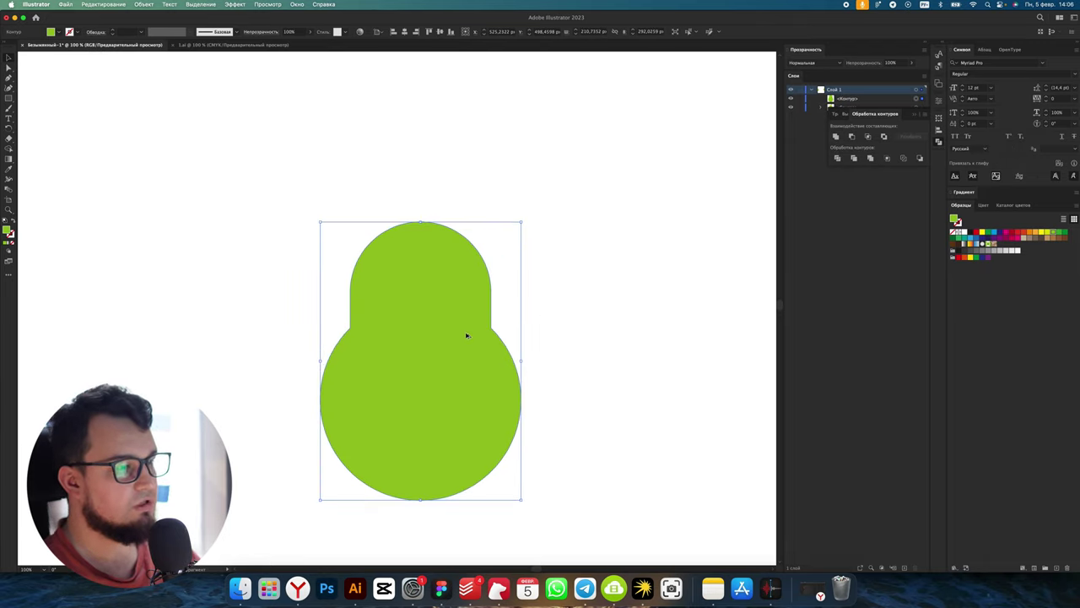
pyautogui.click(462, 330)
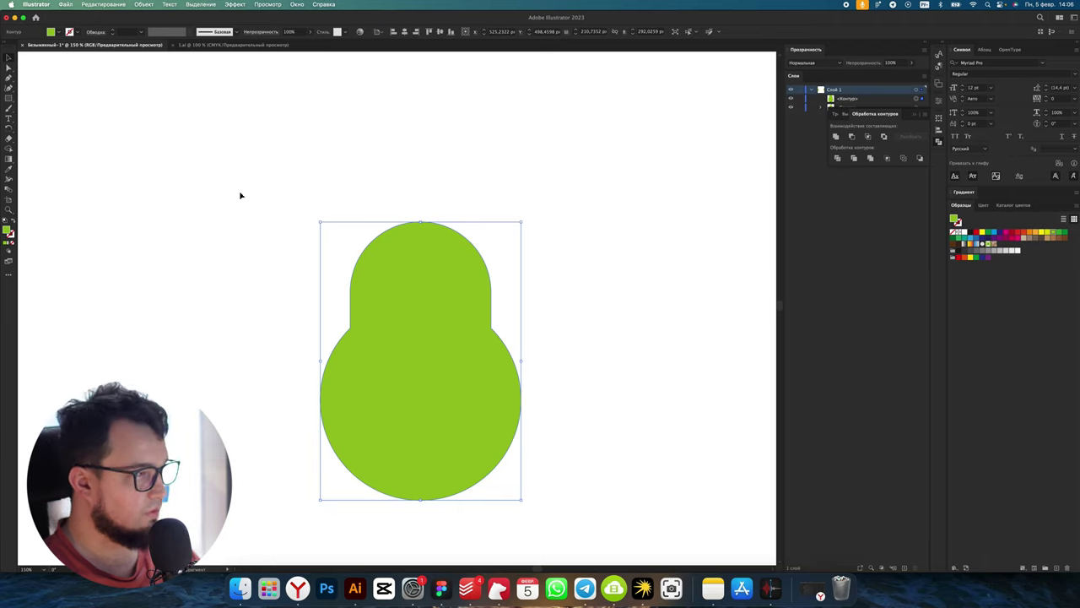
# - Round the pear's right inner corner by dragging its live-corner widget with Direct Selection
pyautogui.click(9, 68)
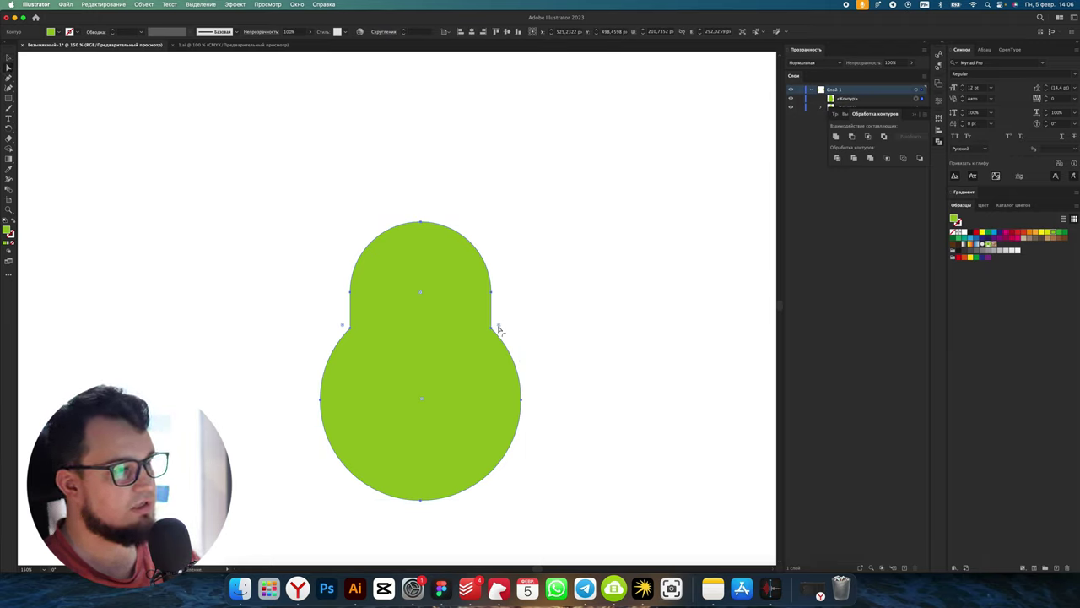
pyautogui.scroll(2, 413, 336)
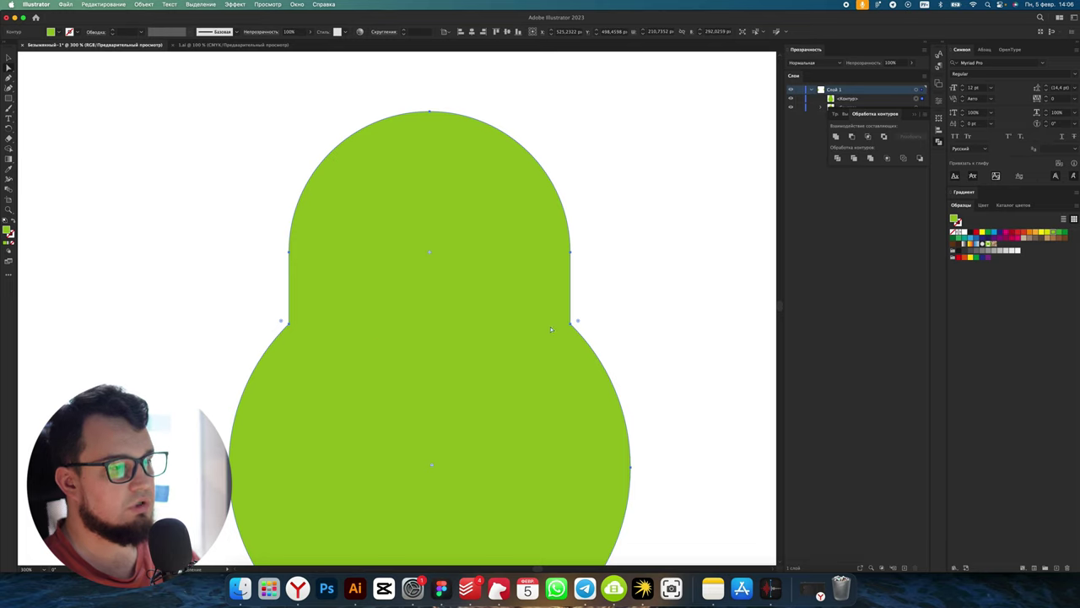
pyautogui.moveTo(579, 326); pyautogui.dragTo(660, 290)
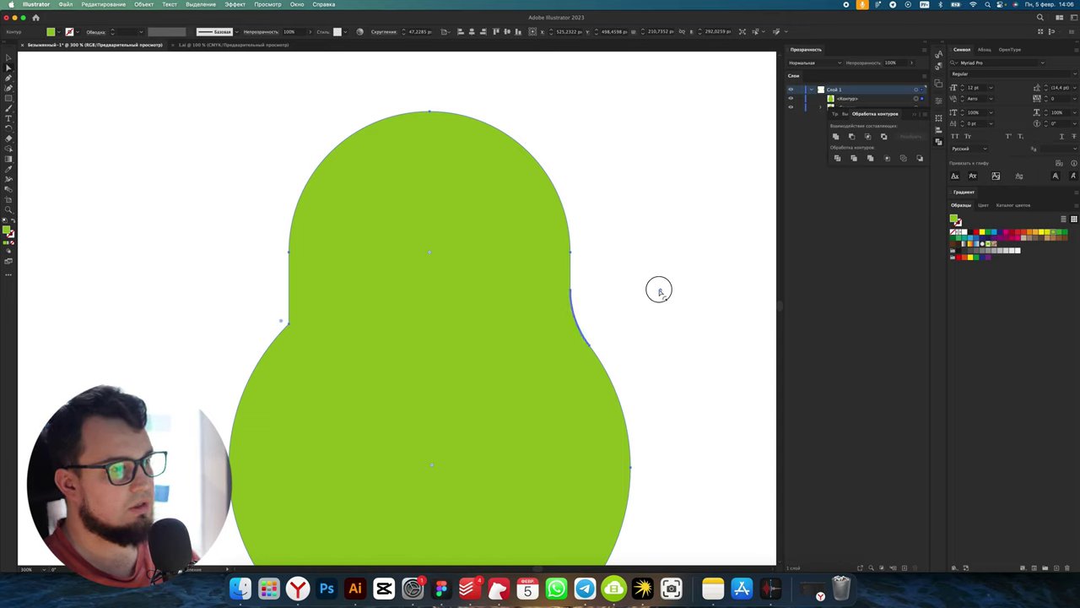
pyautogui.moveTo(660, 291); pyautogui.dragTo(665, 287)
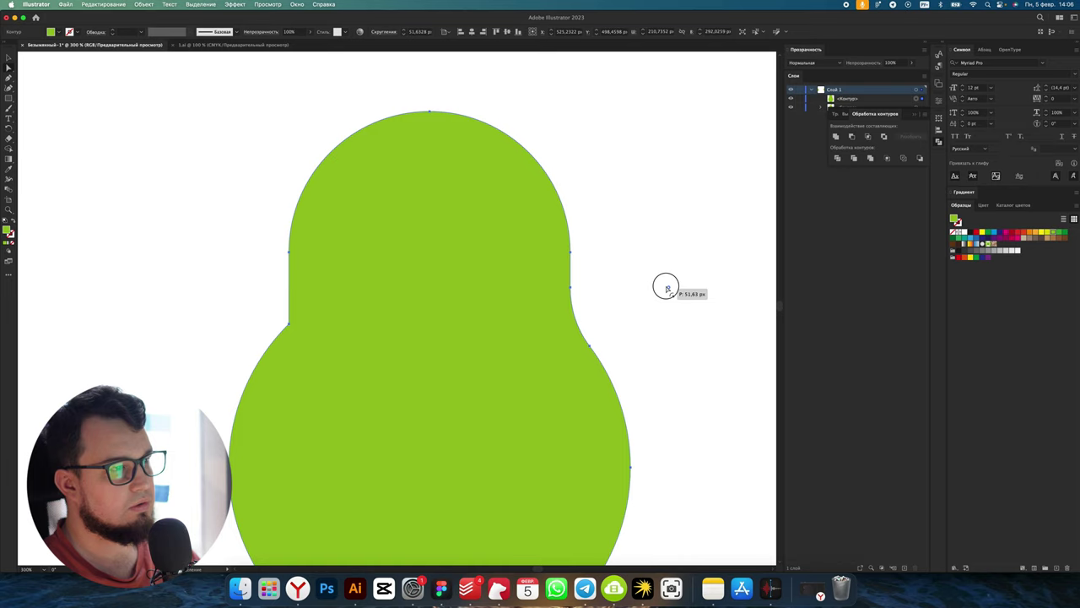
# - Try a 50 px Corner Radius in the control bar, cancel, and nudge the radius up and down
pyautogui.click(420, 32)
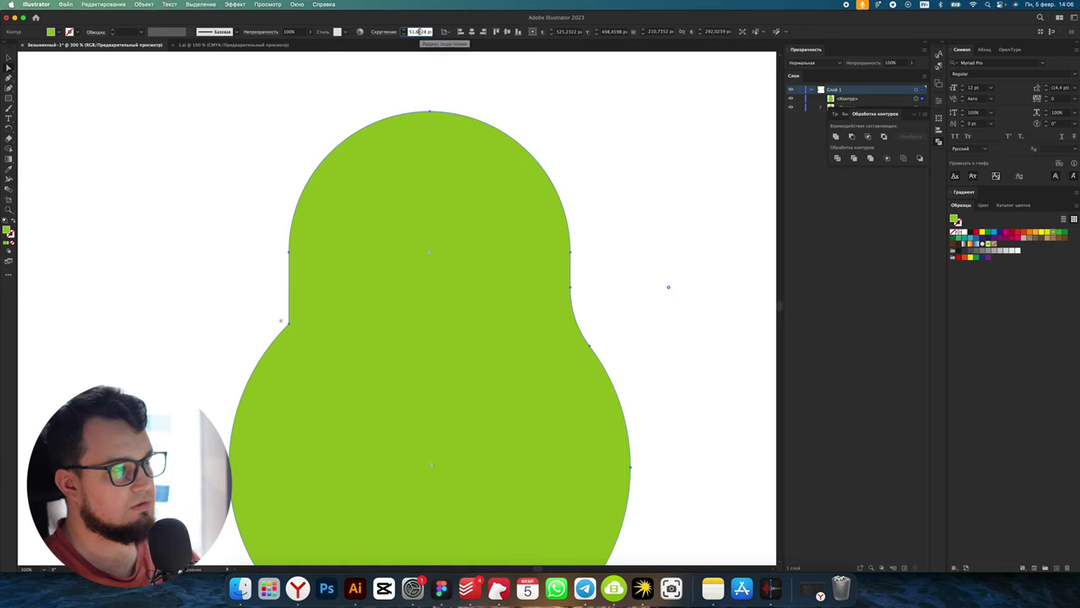
pyautogui.write('50')
pyautogui.press('Escape')
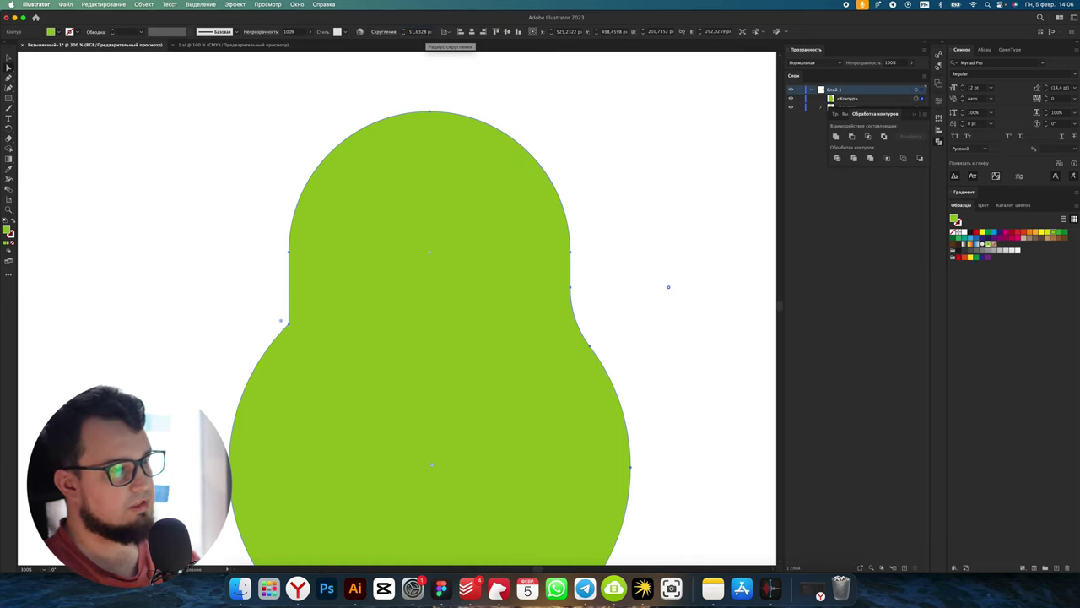
pyautogui.click(420, 32)
pyautogui.write('50')
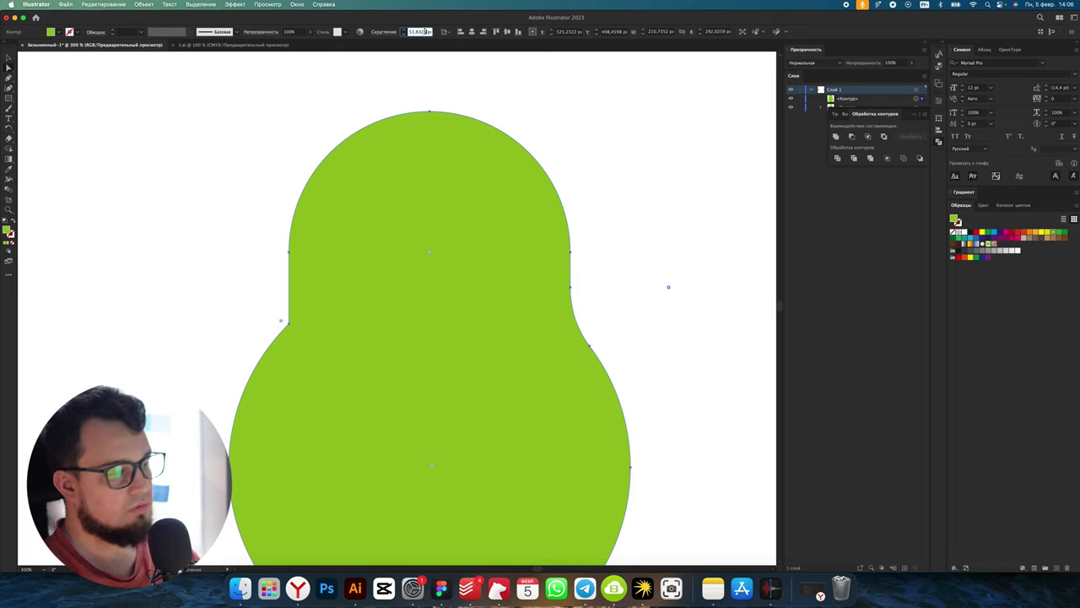
pyautogui.press('Escape')
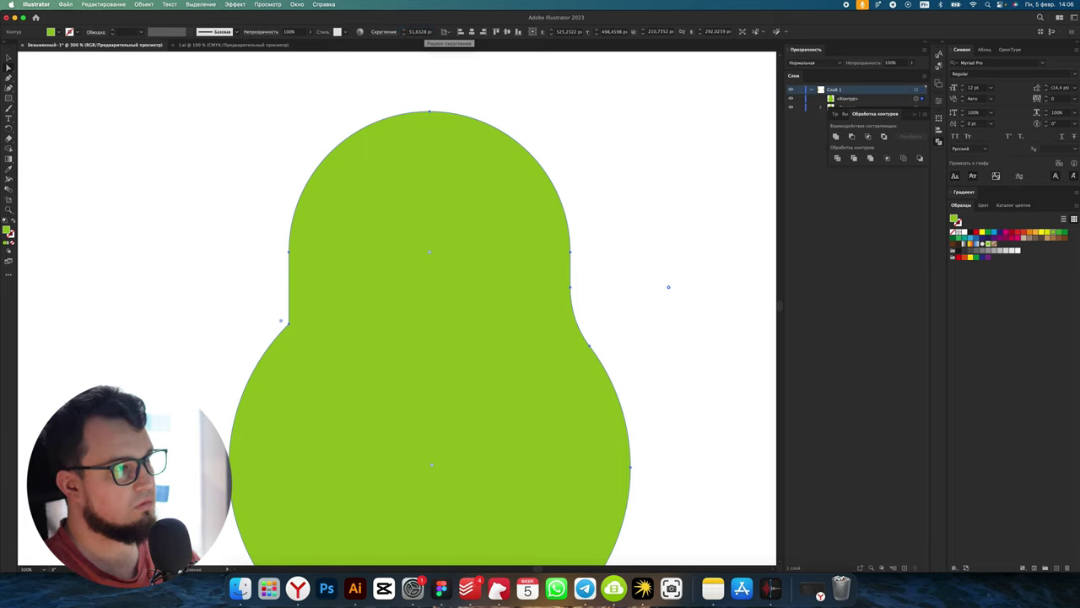
pyautogui.click(403, 36)
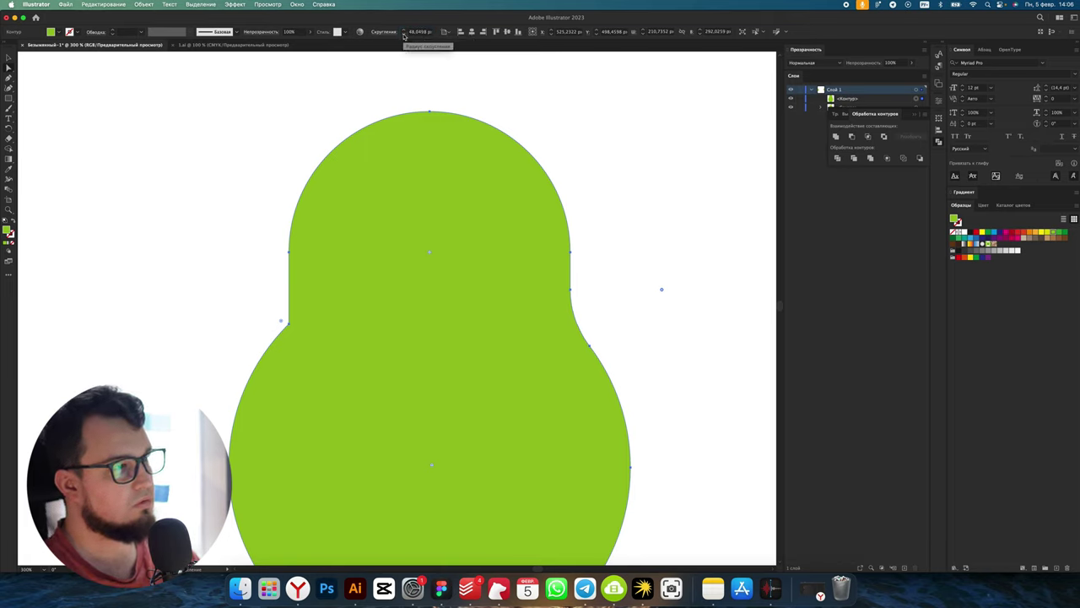
pyautogui.click(404, 32)
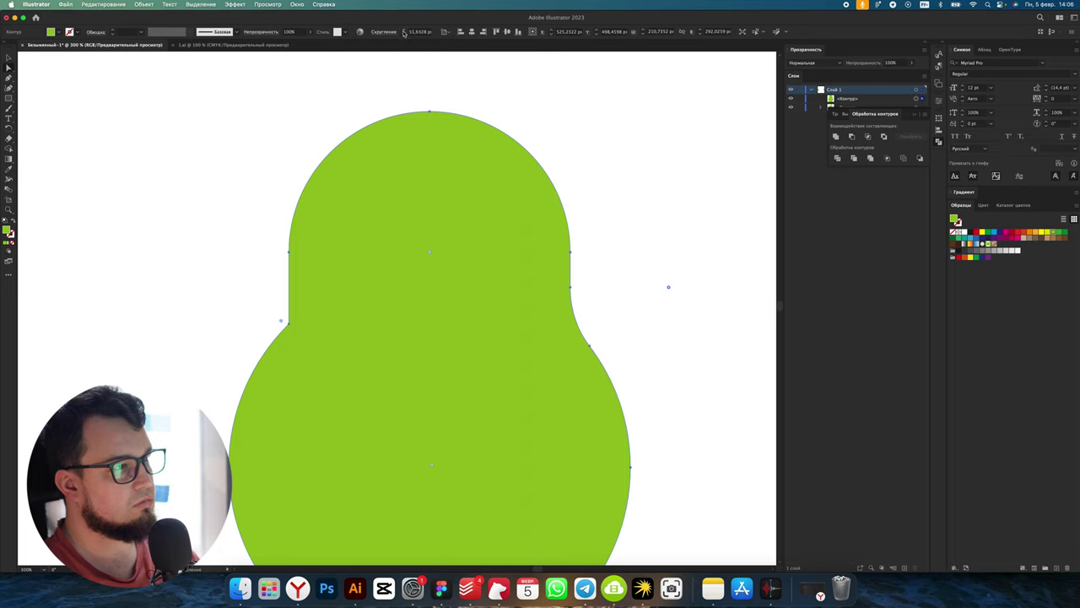
# - Cancel a 50 px entry in the corner options and drag the right corner to about 51.63 px
pyautogui.click(383, 33)
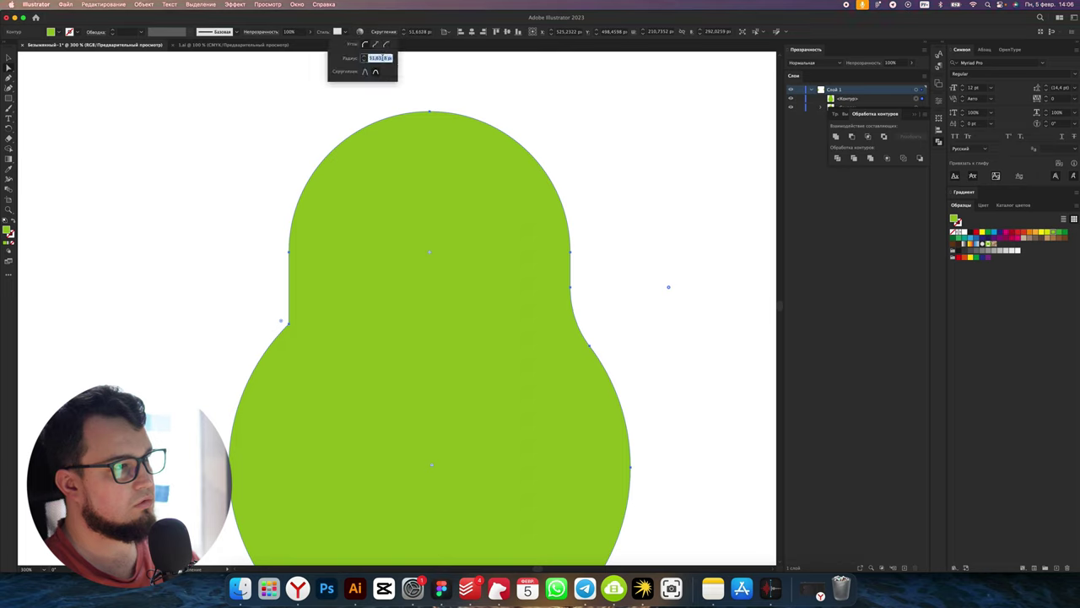
pyautogui.write('50')
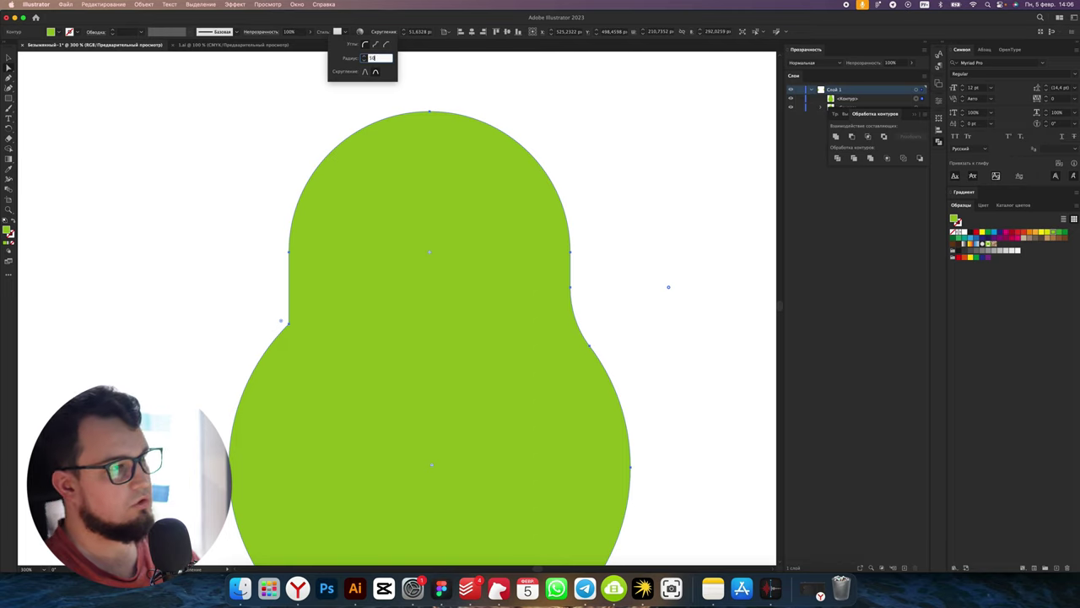
pyautogui.press('Escape')
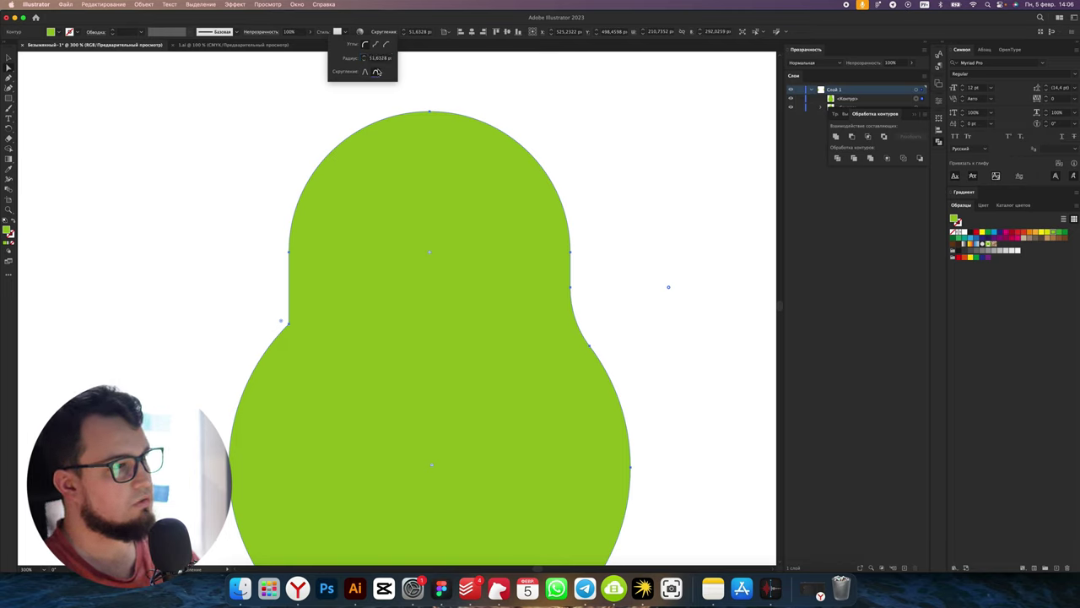
pyautogui.click(667, 287)
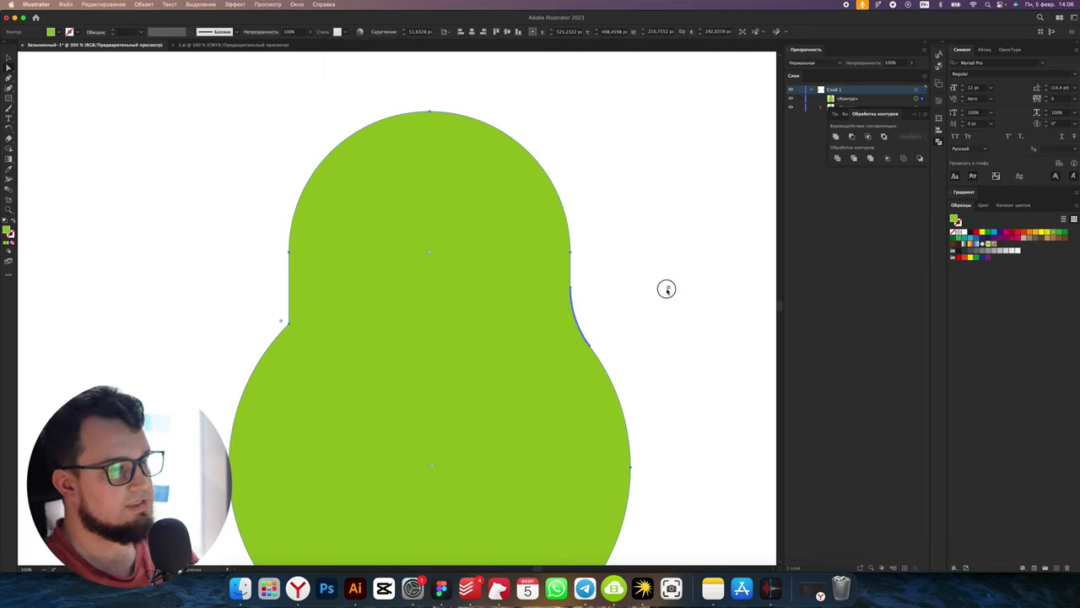
pyautogui.moveTo(663, 291); pyautogui.dragTo(666, 288)
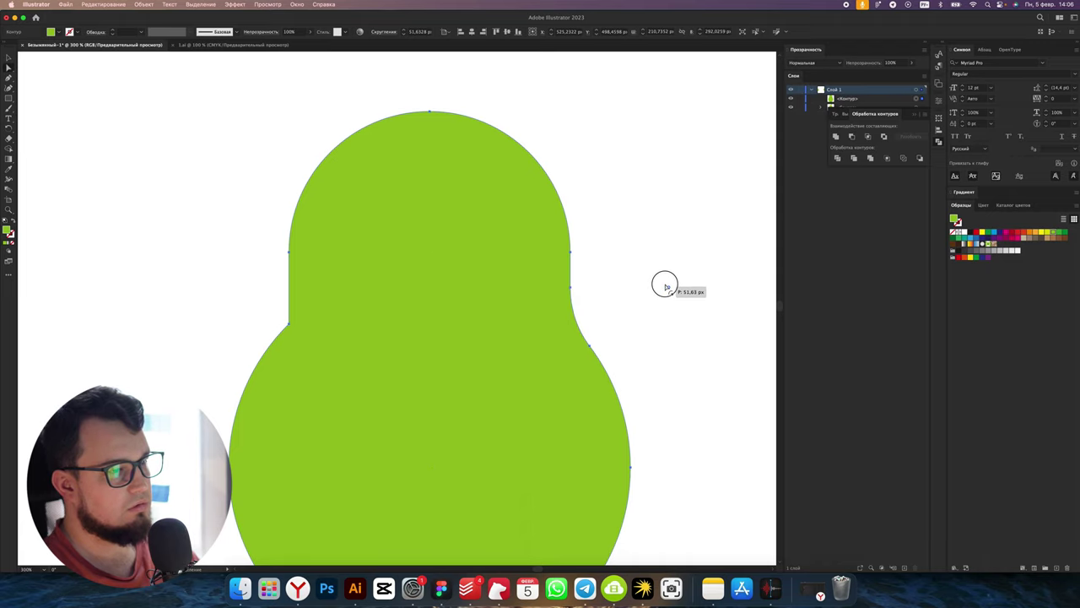
# - Fine-tune the right inner corner's rounding with its live-corner widget
pyautogui.scroll(1, 659, 294)
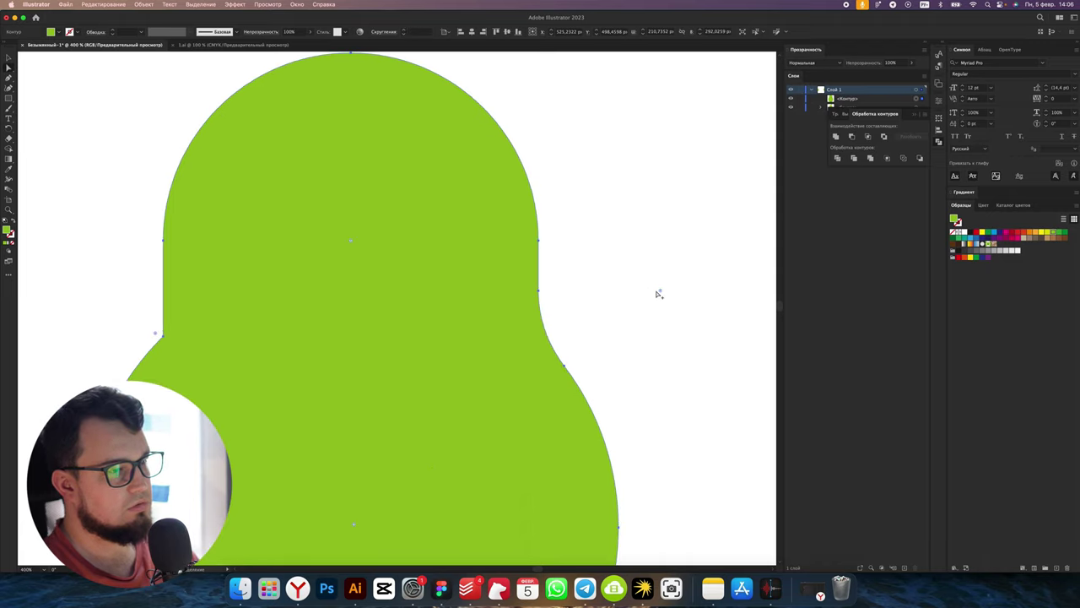
pyautogui.scroll(1, 659, 293)
pyautogui.moveTo(665, 292); pyautogui.dragTo(683, 286)
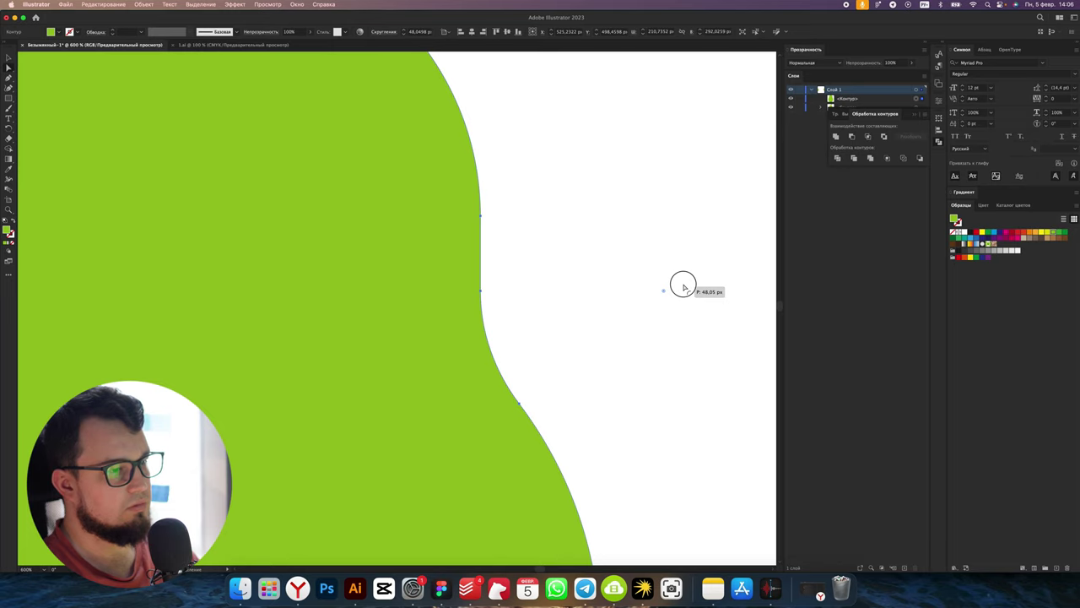
# - Round the left inner corner where dome meets body to about 49 px
pyautogui.scroll(-3, 671, 292)
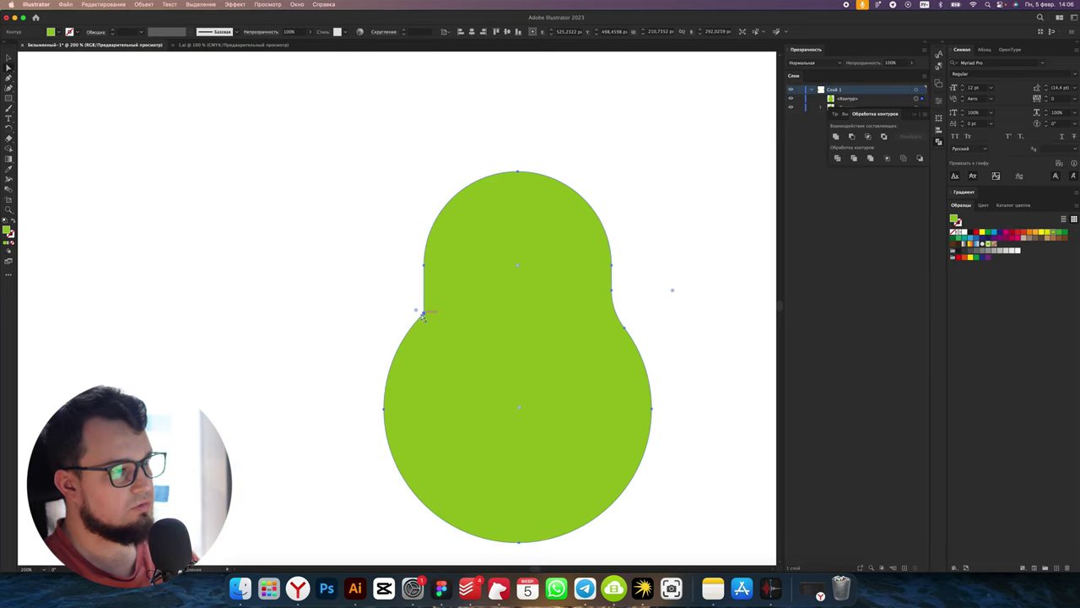
pyautogui.scroll(2, 420, 312)
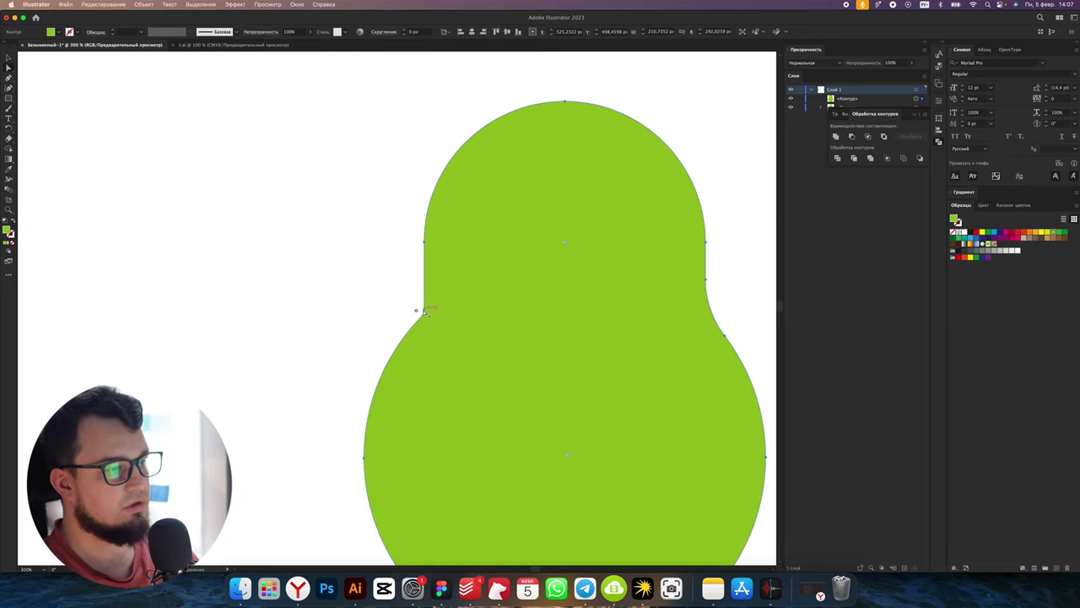
pyautogui.moveTo(416, 312); pyautogui.dragTo(339, 250)
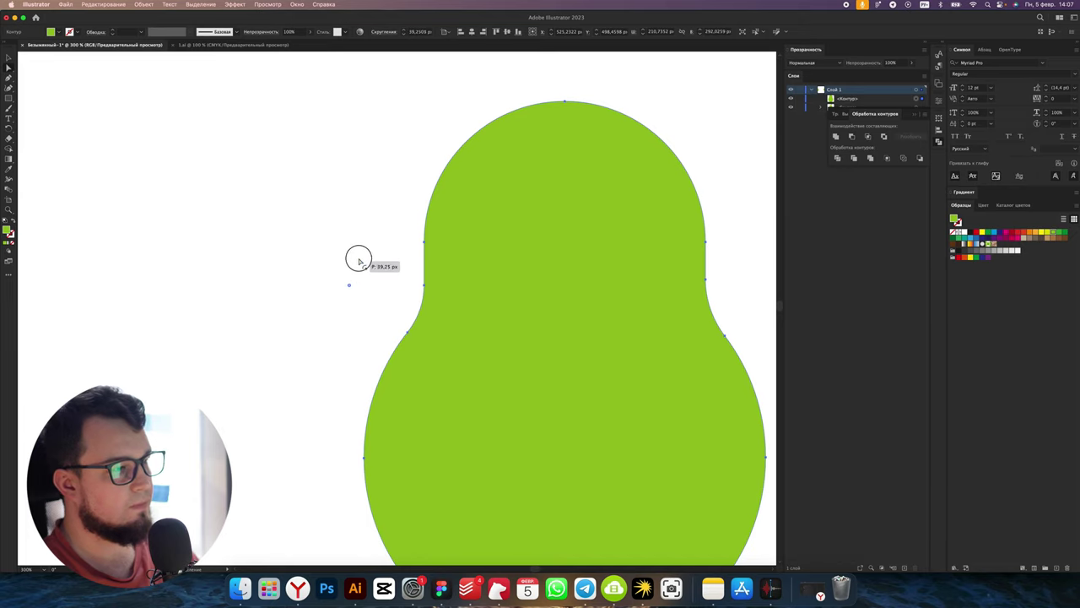
pyautogui.moveTo(323, 245); pyautogui.dragTo(339, 259)
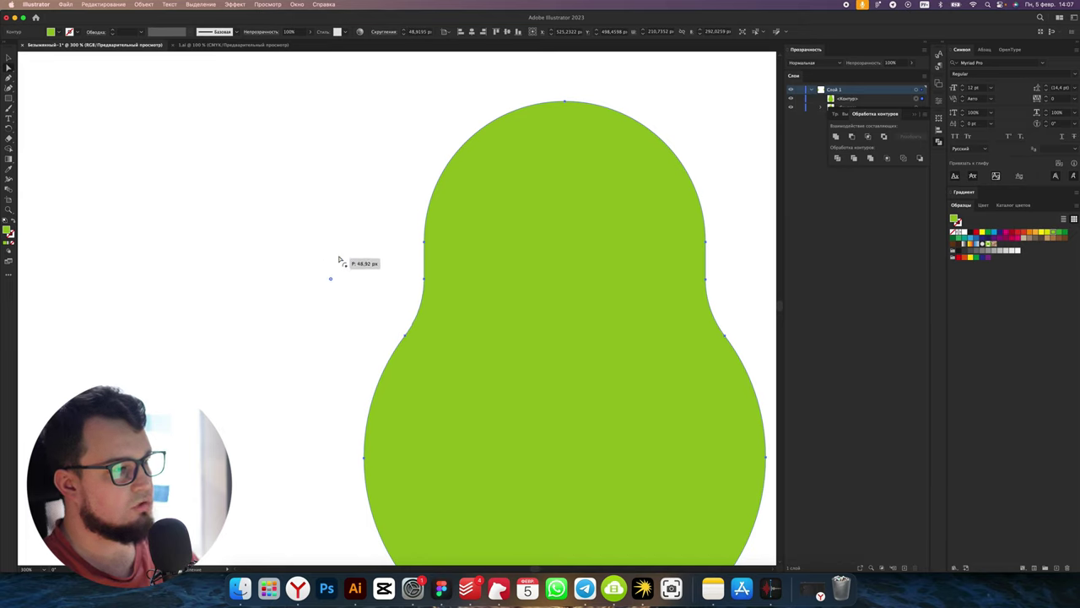
pyautogui.scroll(-2, 261, 268)
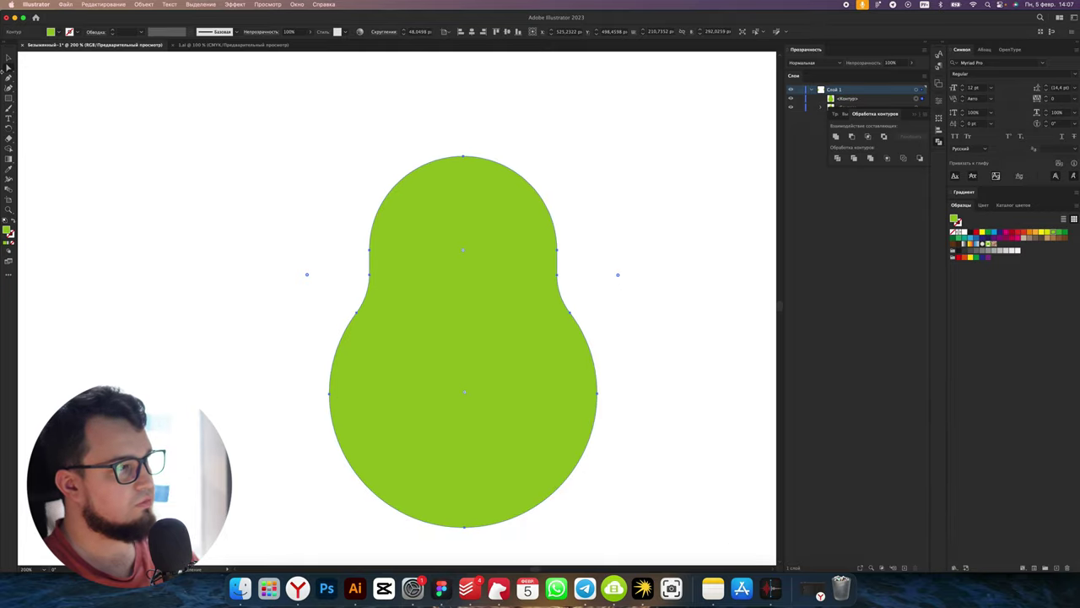
pyautogui.click(8, 59)
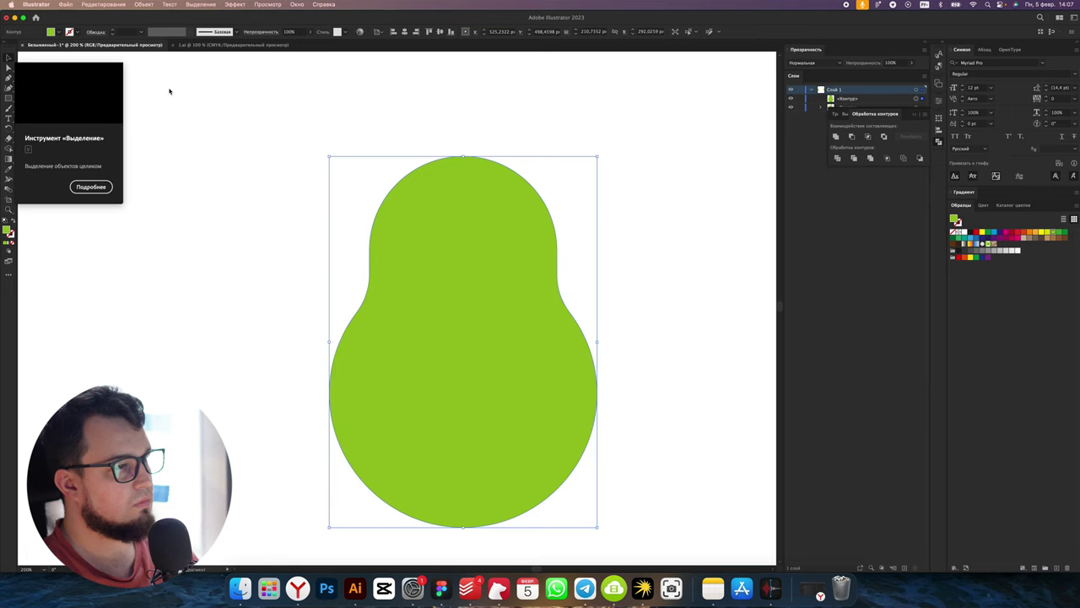
# - Move the smoothed pear lower on the artboard
pyautogui.click(718, 338)
pyautogui.scroll(-1, 531, 390)
pyautogui.scroll(-3, 530, 391)
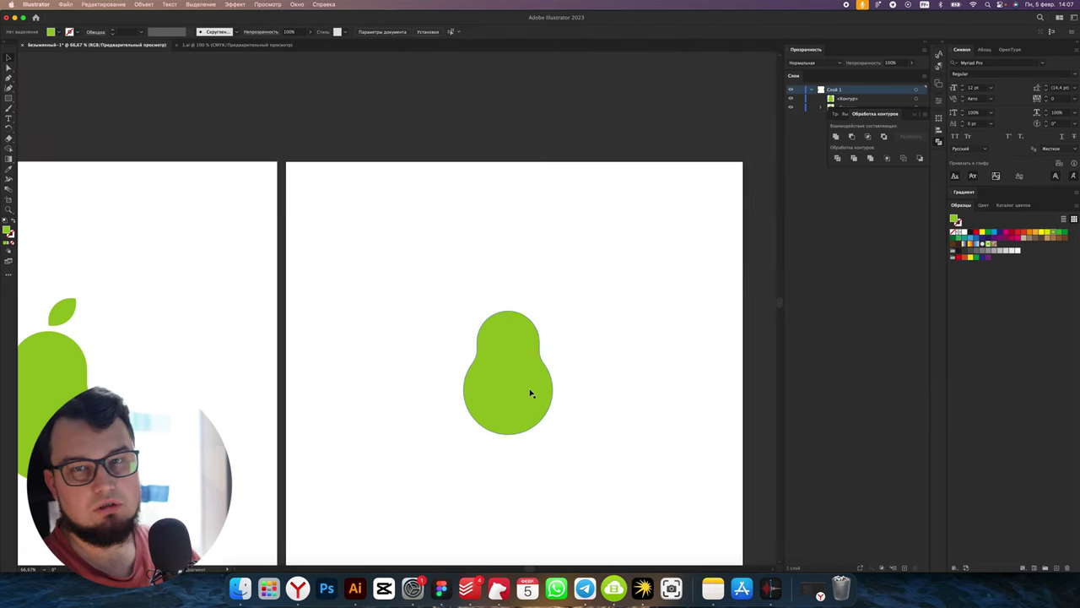
pyautogui.moveTo(528, 391); pyautogui.dragTo(521, 400)
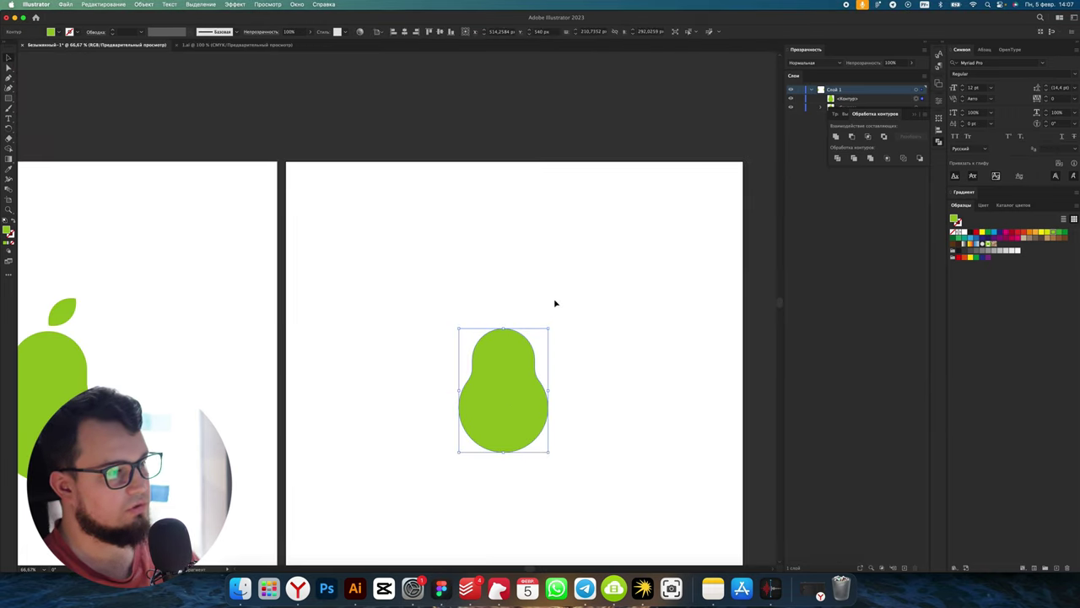
pyautogui.scroll(1, 567, 293)
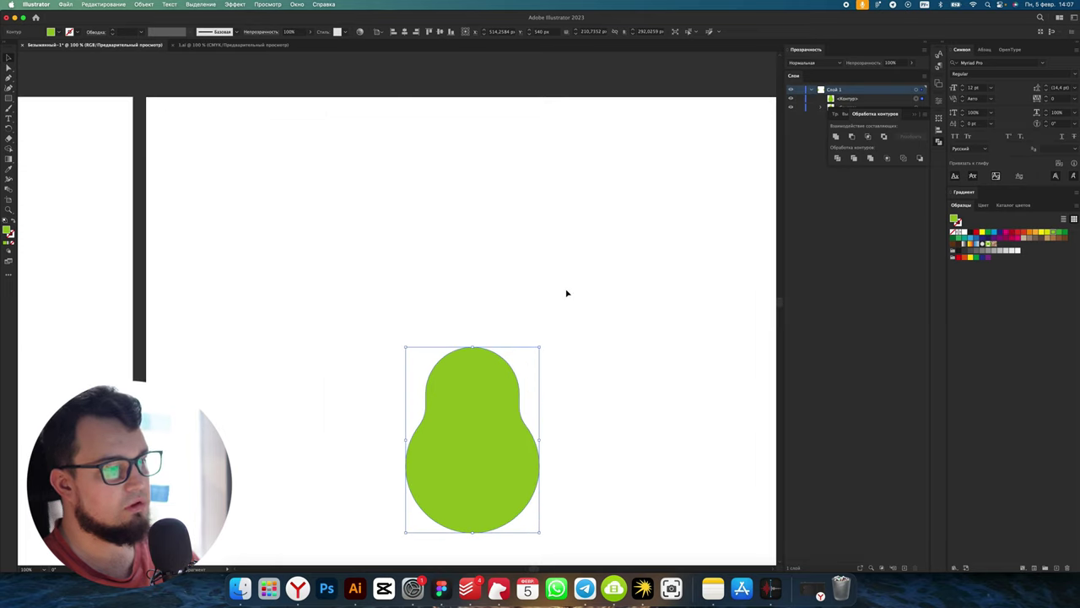
pyautogui.click(549, 334)
# - Draw a small green circle in the empty space above the pear
pyautogui.moveTo(9, 99); pyautogui.dragTo(84, 112)
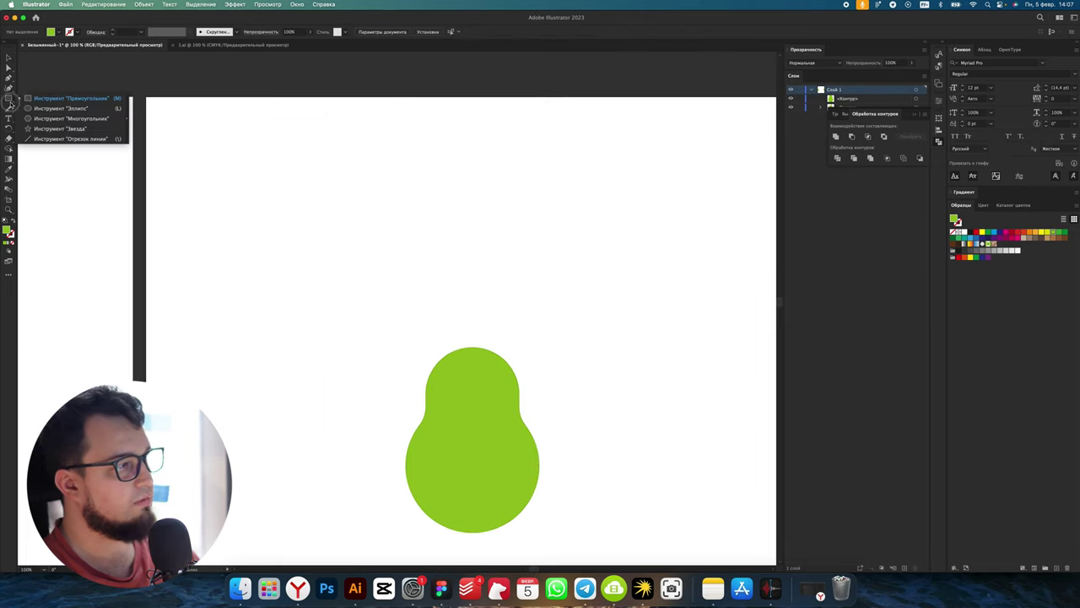
pyautogui.click(73, 111)
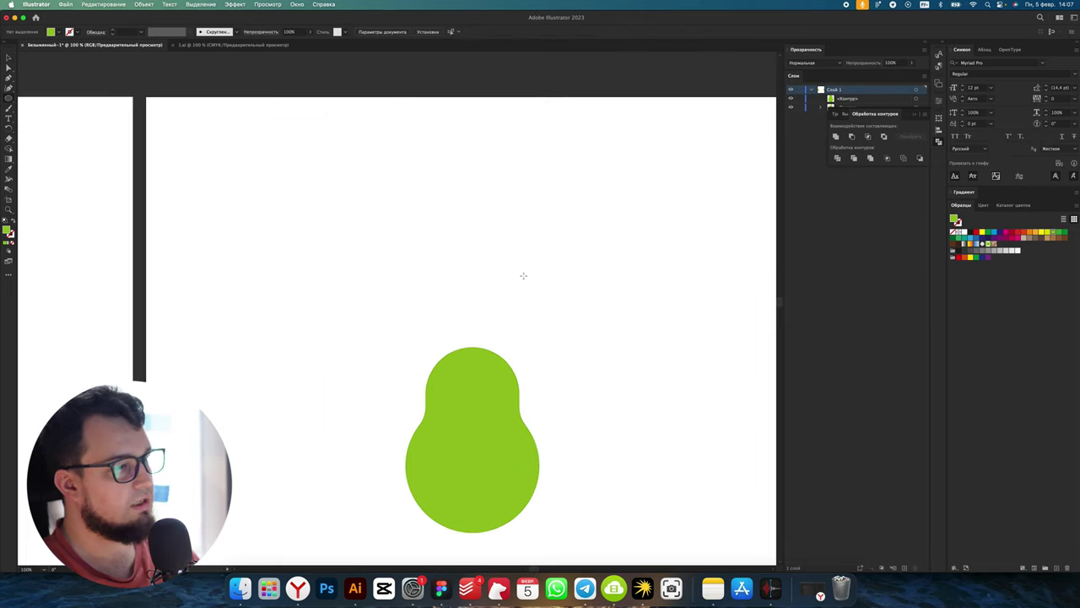
pyautogui.moveTo(456, 251); pyautogui.dragTo(493, 302)
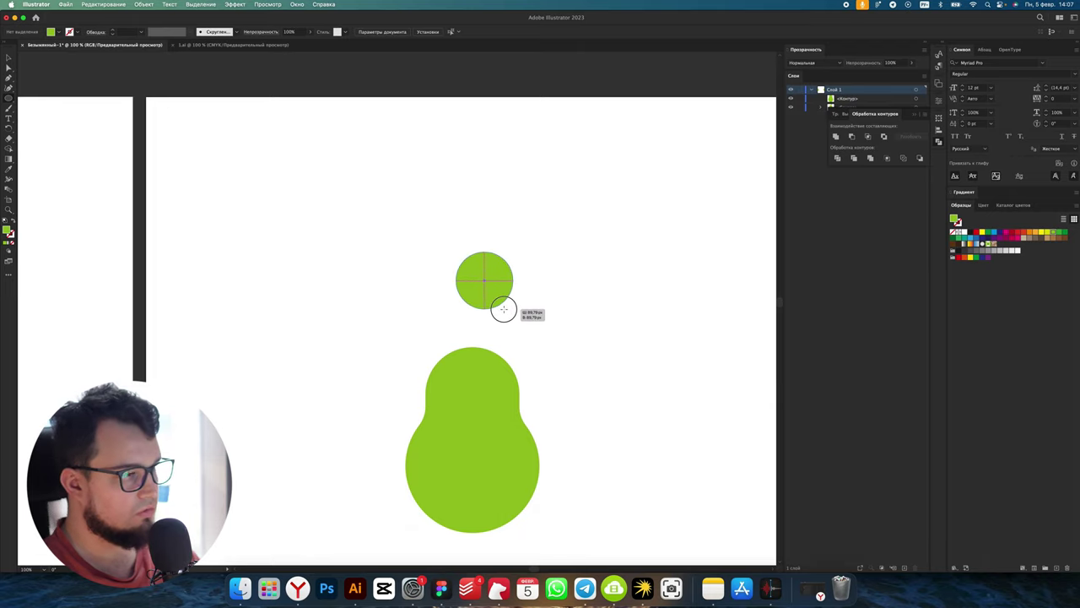
# - Finish the circle at about 89.79 px wide and flatten it to an ellipse about 47.89 px tall
pyautogui.moveTo(492, 301); pyautogui.dragTo(511, 308)
pyautogui.press('super+equal')
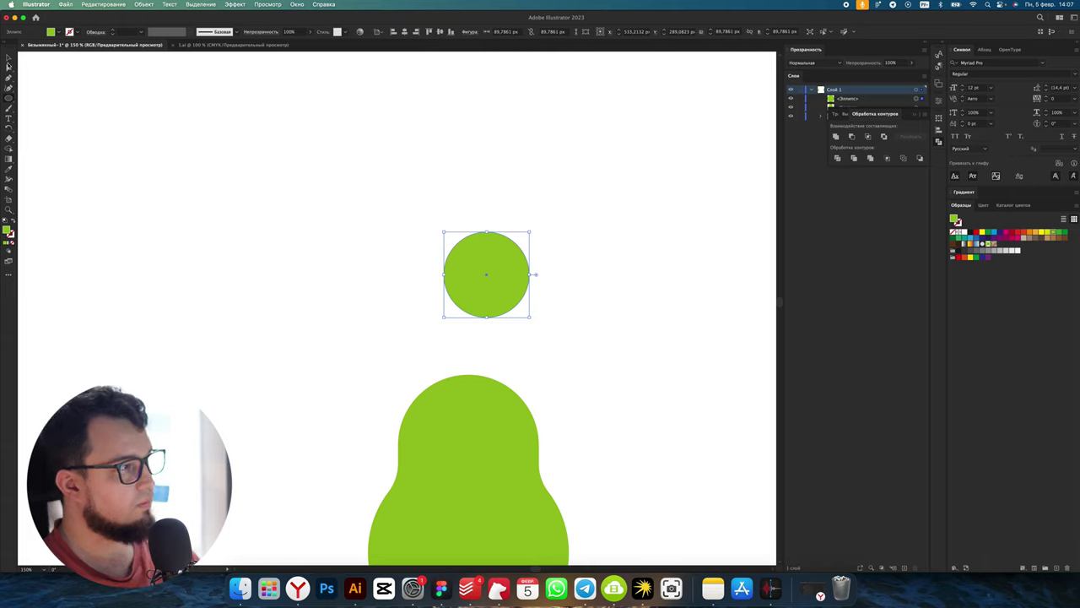
pyautogui.moveTo(10, 90); pyautogui.dragTo(38, 86)
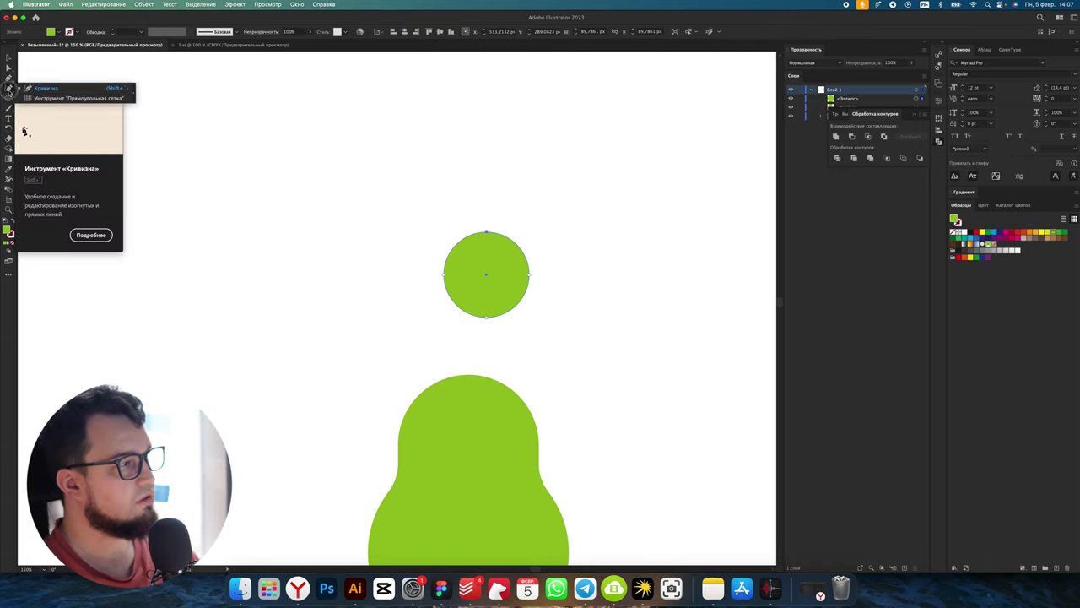
pyautogui.press('super+equal')
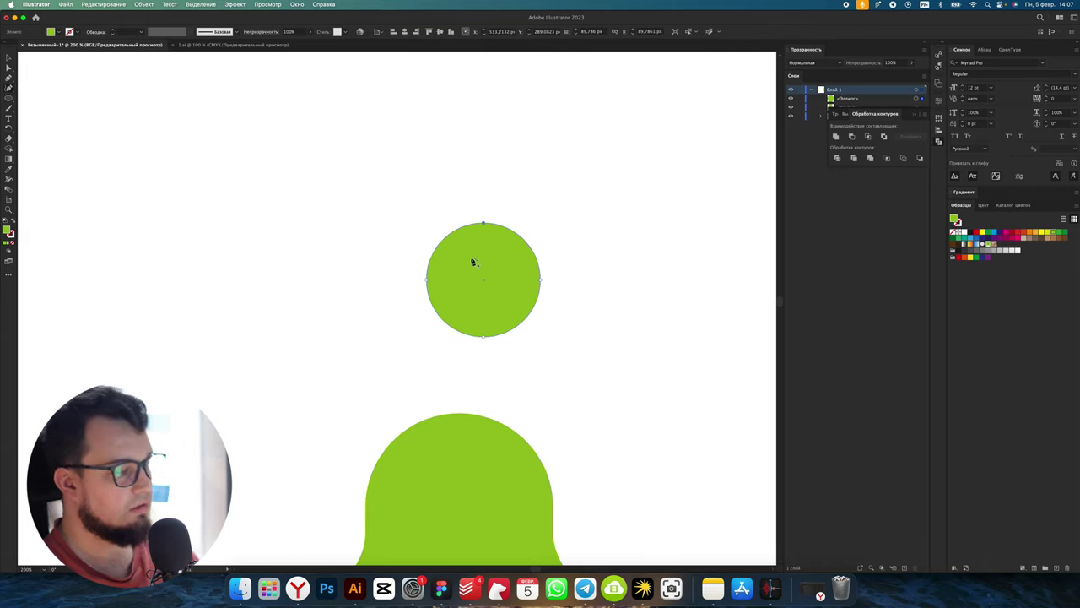
pyautogui.press('v')
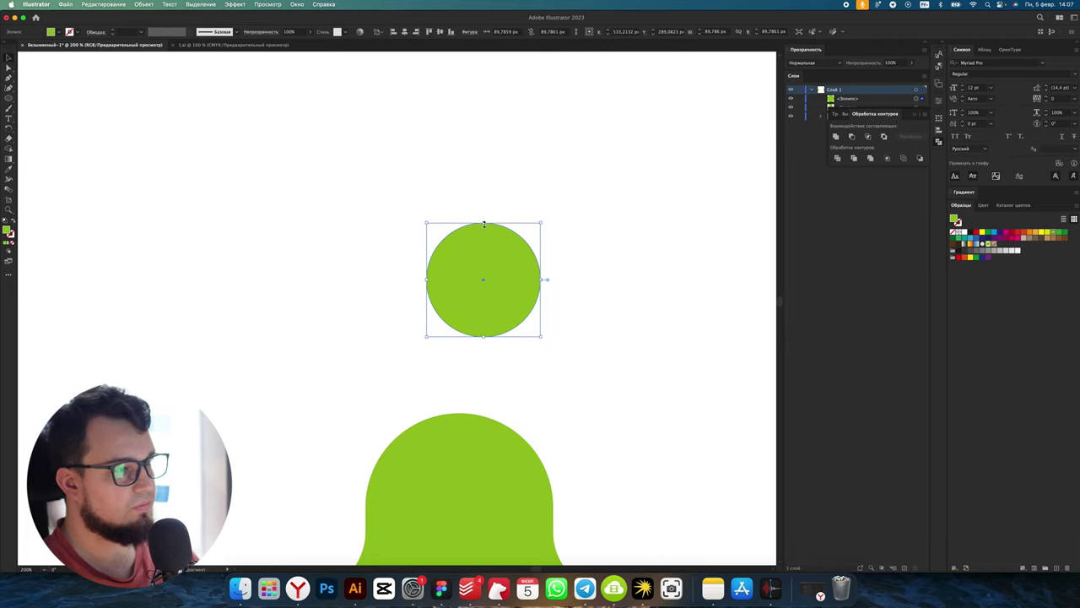
pyautogui.moveTo(484, 222); pyautogui.dragTo(487, 276)
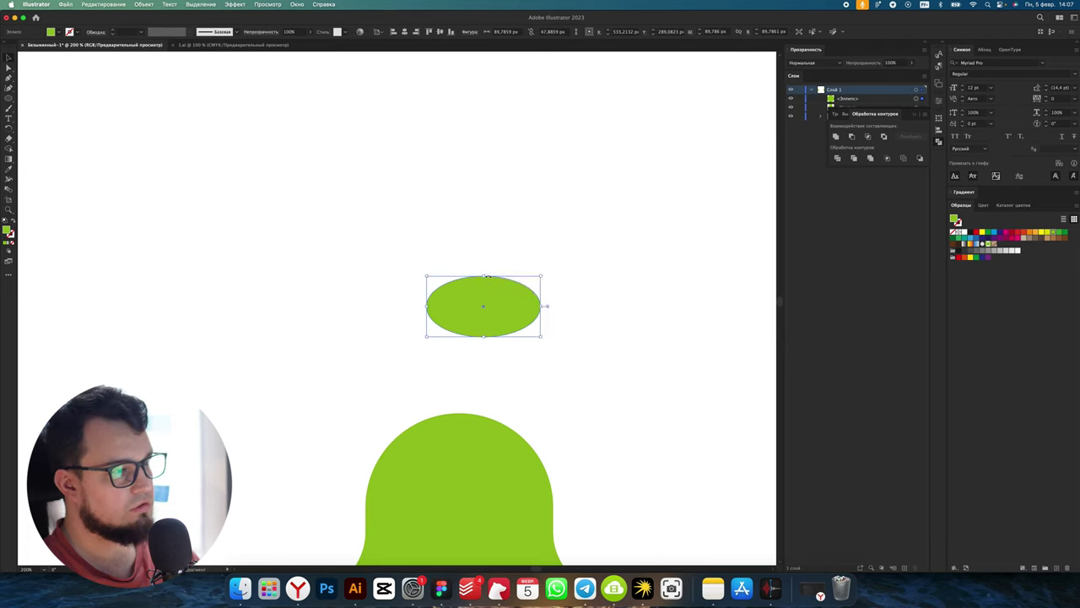
# - Convert the ellipse's left and right anchors into sharp corner points to form a leaf
pyautogui.press('a')
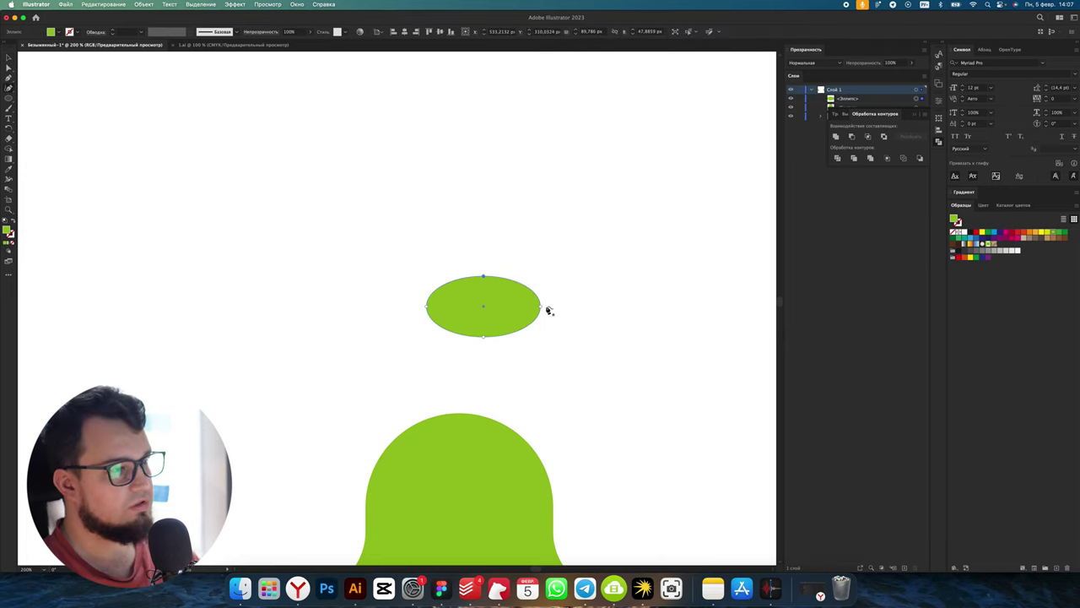
pyautogui.click(541, 308)
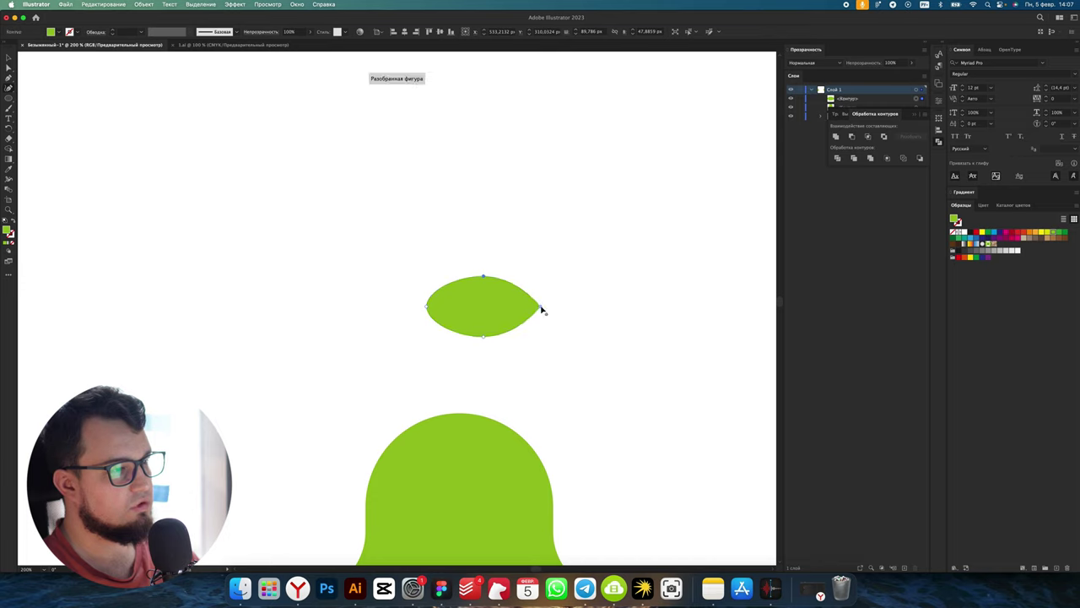
pyautogui.click(426, 309)
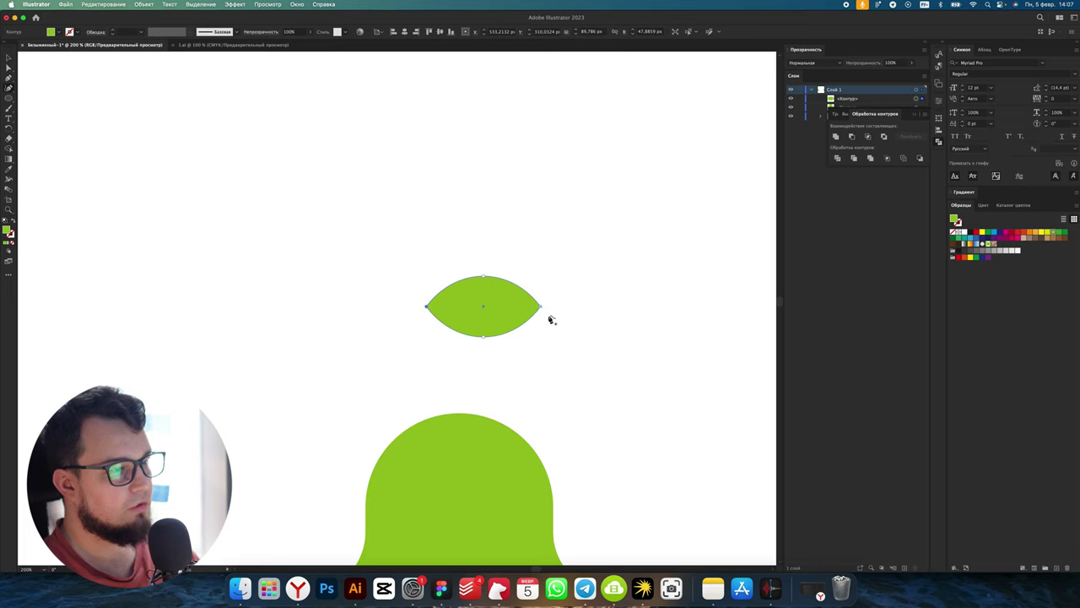
# - Flatten the leaf slightly, rotate it about 45°, and move it just above the pear
pyautogui.press('v')
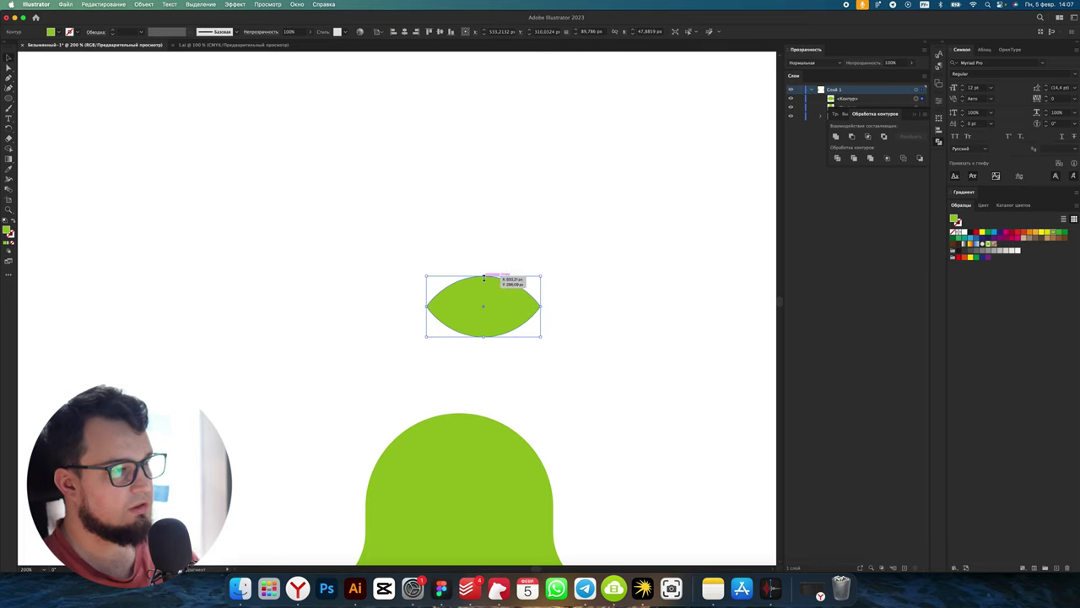
pyautogui.moveTo(483, 276); pyautogui.dragTo(483, 282)
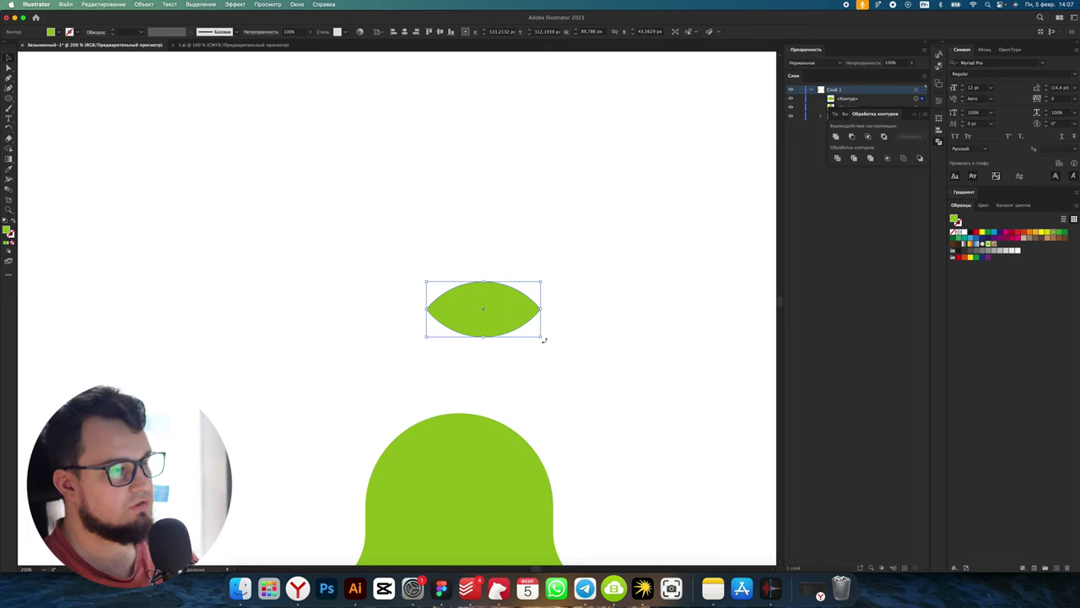
pyautogui.moveTo(543, 339); pyautogui.dragTo(549, 296)
pyautogui.moveTo(481, 322); pyautogui.dragTo(497, 357)
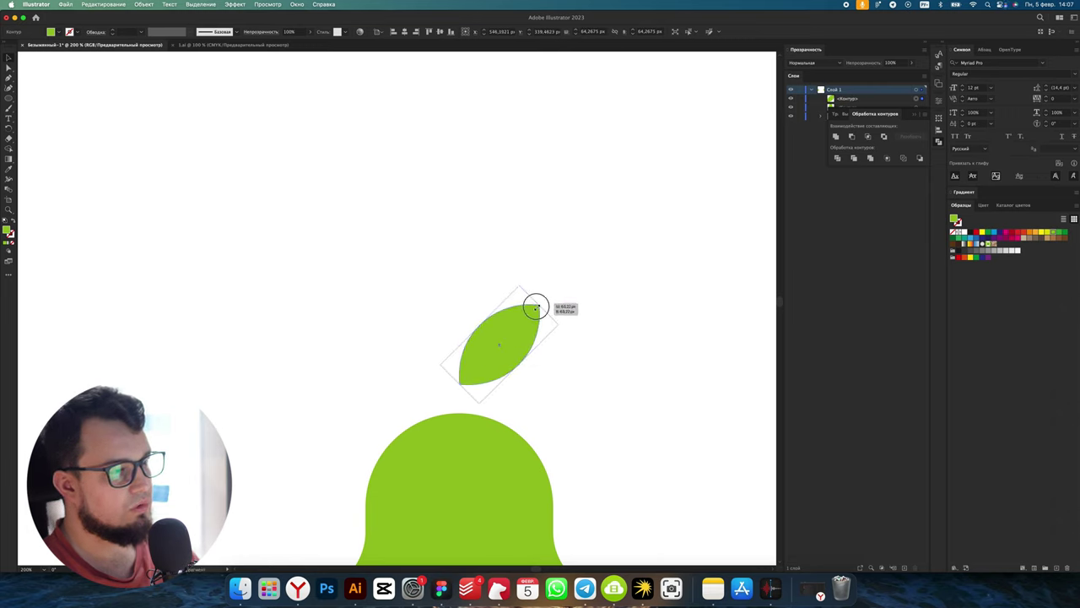
# - Fine-tune the leaf's tilt, then deselect to view the finished pear logo
pyautogui.scroll(-1, 343, 299)
pyautogui.scroll(-2, 344, 299)
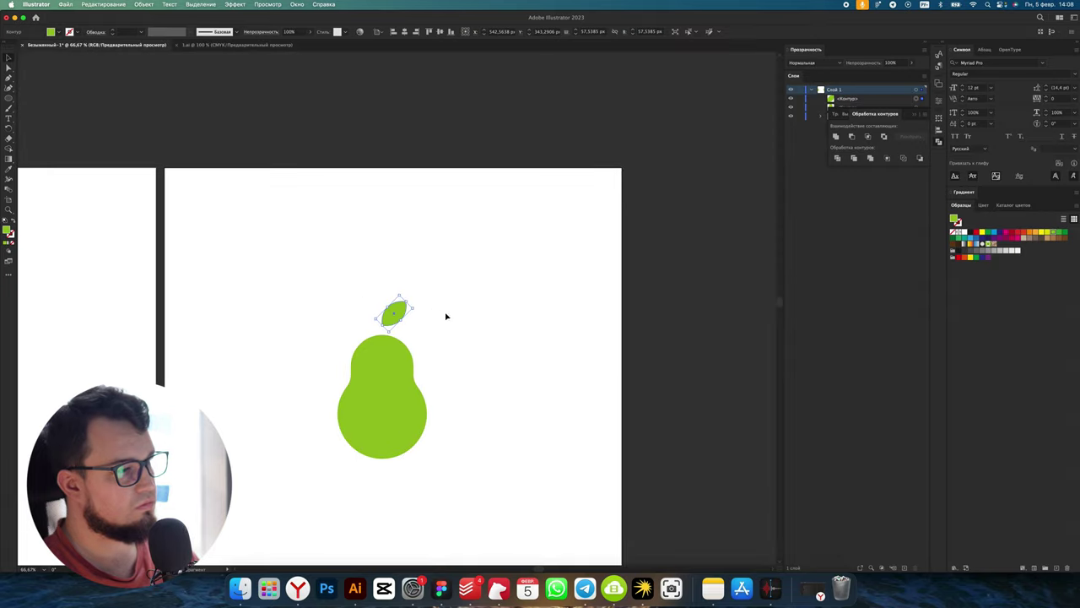
pyautogui.moveTo(410, 300); pyautogui.dragTo(406, 298)
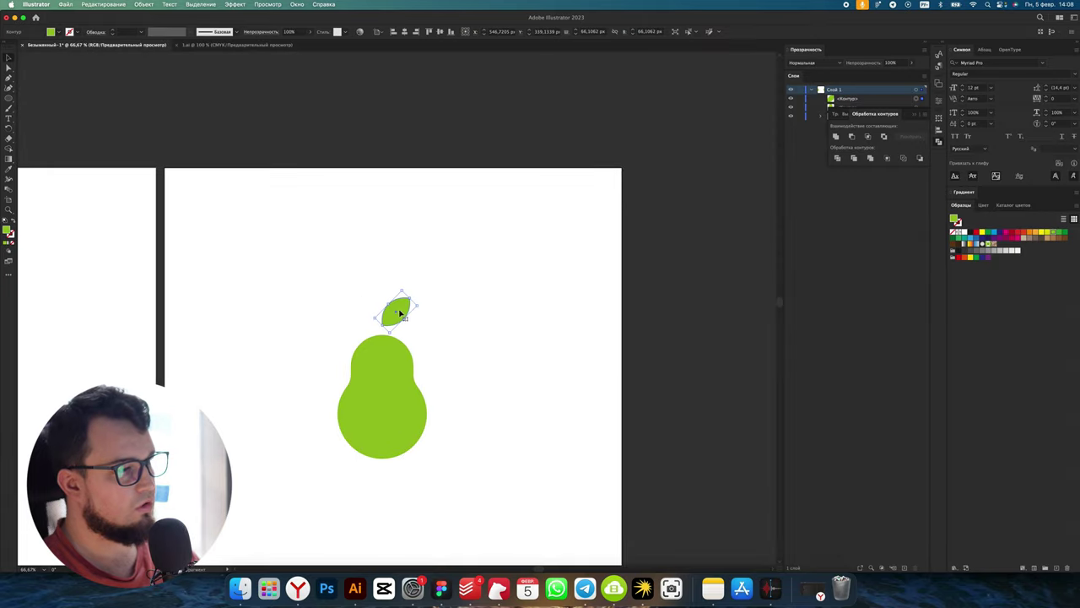
pyautogui.hscroll(-2, 504, 331)
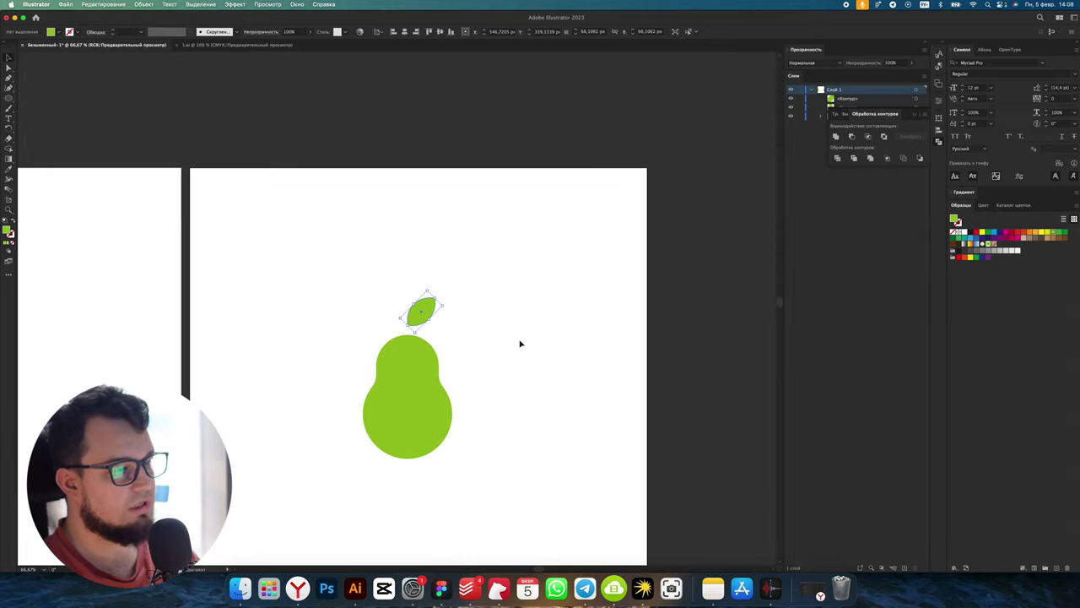
pyautogui.click(520, 344)
pyautogui.hscroll(-5, 484, 369)
pyautogui.hscroll(-5, 472, 371)
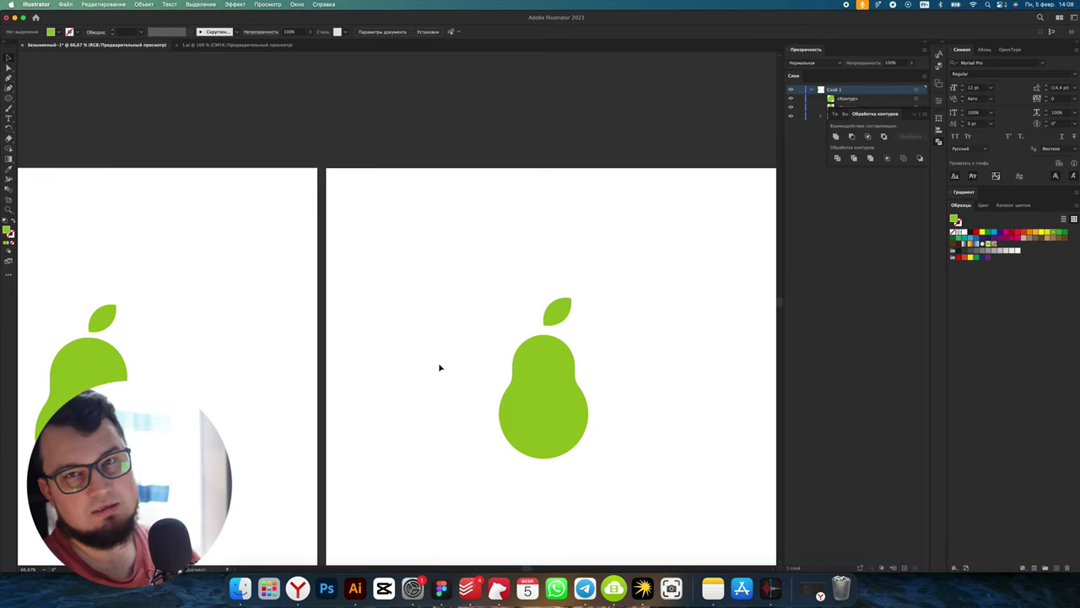